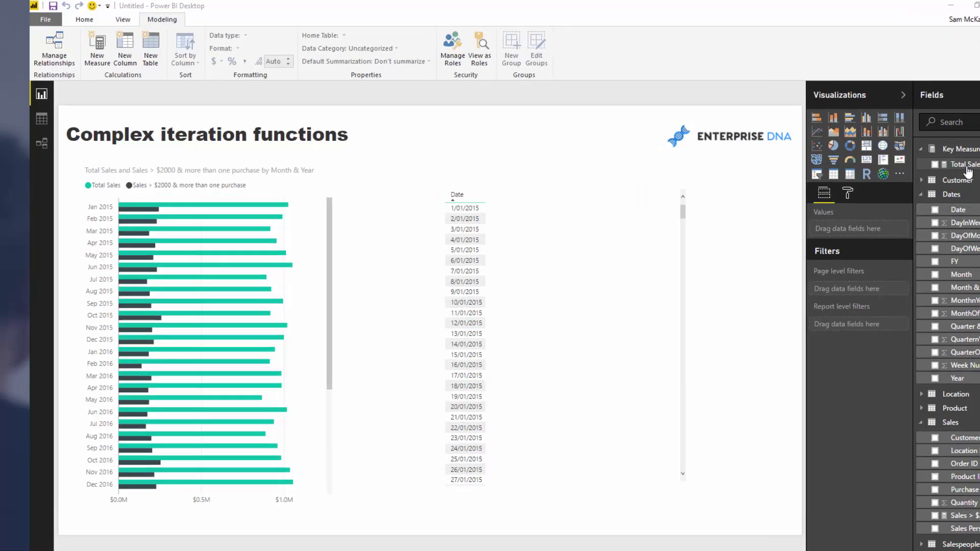
# Open the Total Sales measure and highlight its whole SUMX formula.
pyautogui.click(966, 169)
pyautogui.click(443, 91)
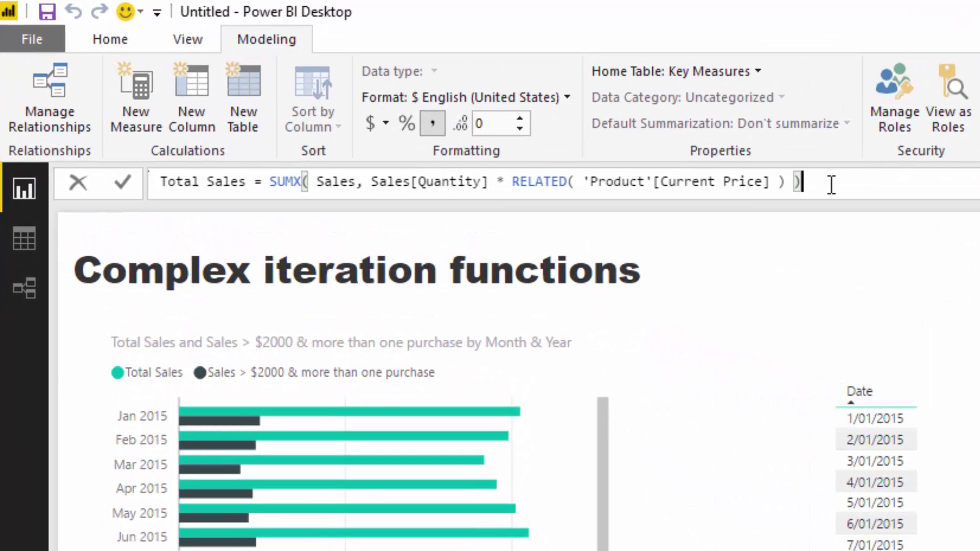
pyautogui.moveTo(802, 182); pyautogui.dragTo(149, 184)
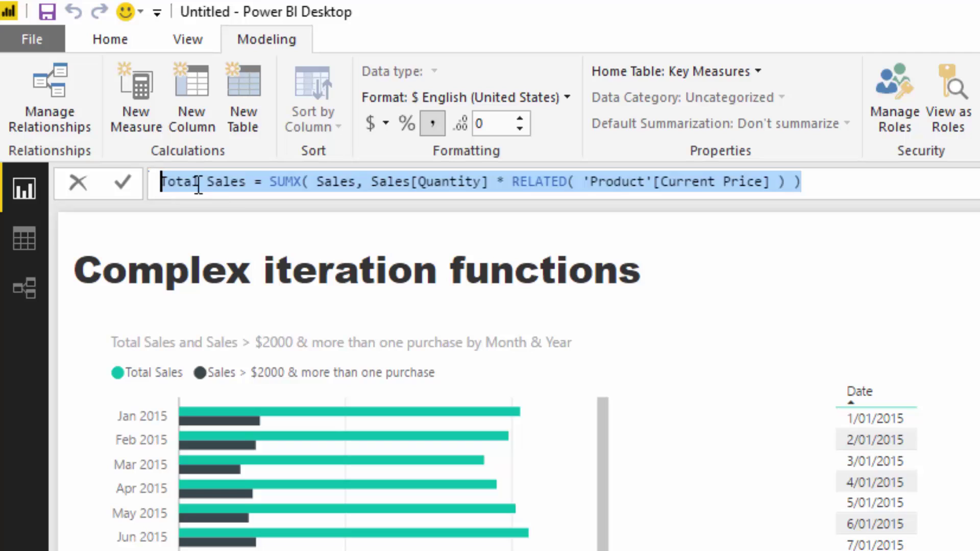
pyautogui.click(265, 181)
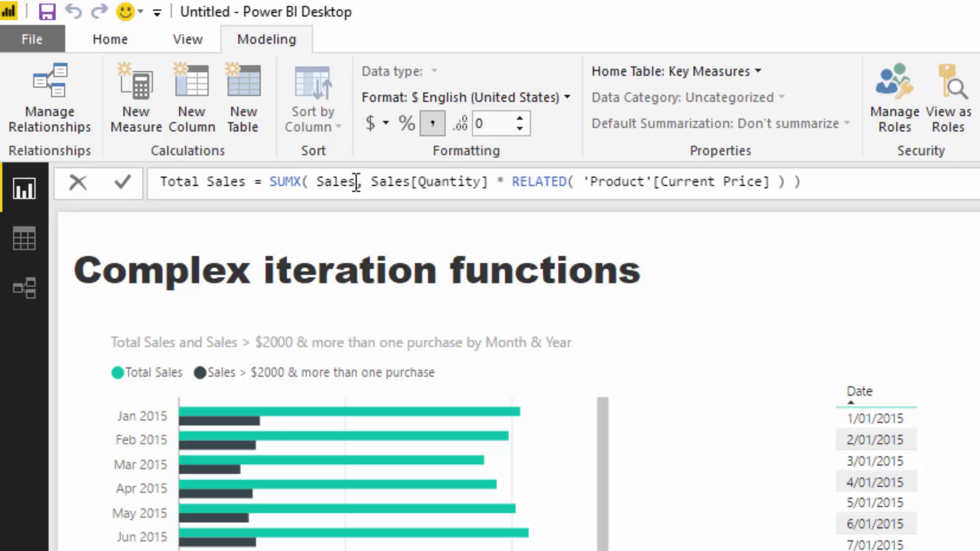
# Highlight the Sales table, Sales[Quantity] and RELATED Current Price parts of the SUMX formula.
pyautogui.moveTo(356, 183); pyautogui.dragTo(308, 182)
pyautogui.click(373, 182)
pyautogui.moveTo(372, 183); pyautogui.dragTo(492, 182)
pyautogui.click(492, 183)
pyautogui.moveTo(786, 182); pyautogui.dragTo(684, 182)
pyautogui.moveTo(582, 171); pyautogui.dragTo(513, 182)
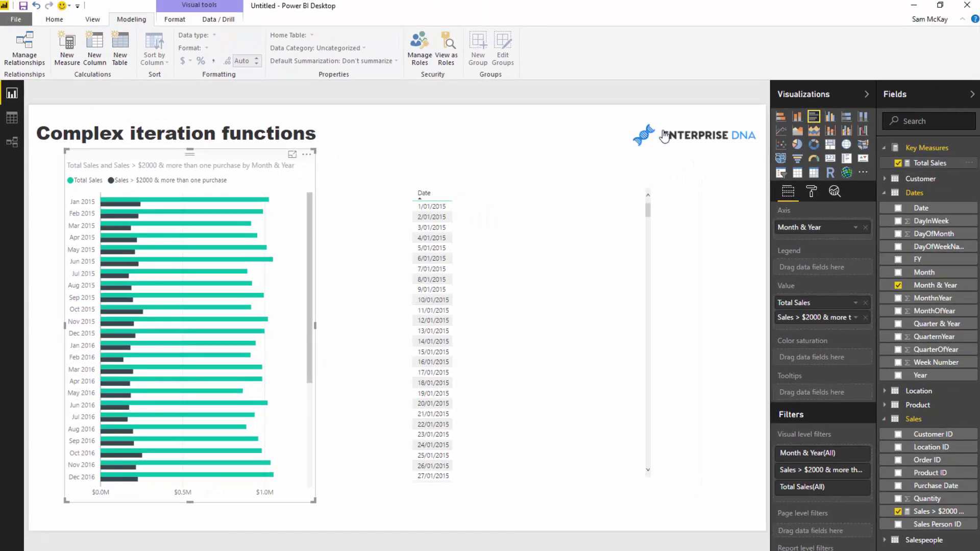
# Create a new measure named 'Sales Price > $2000 & Quantity > 1', ending the name with =.
pyautogui.click(930, 163)
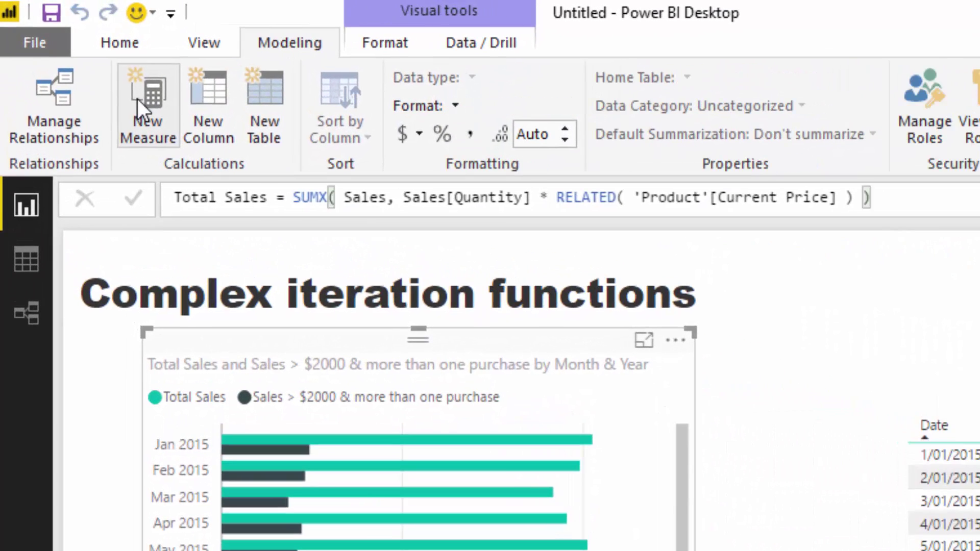
pyautogui.click(62, 45)
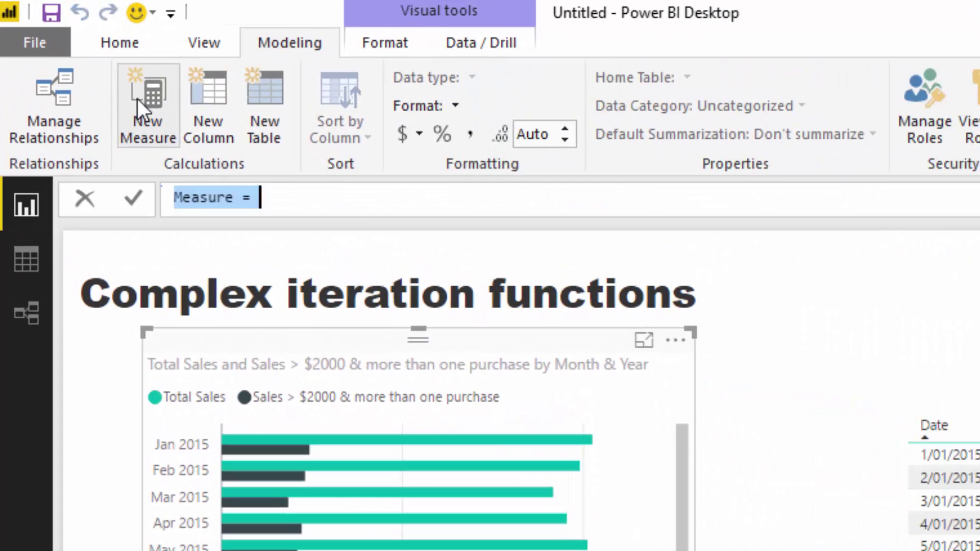
pyautogui.write('Sales > ')
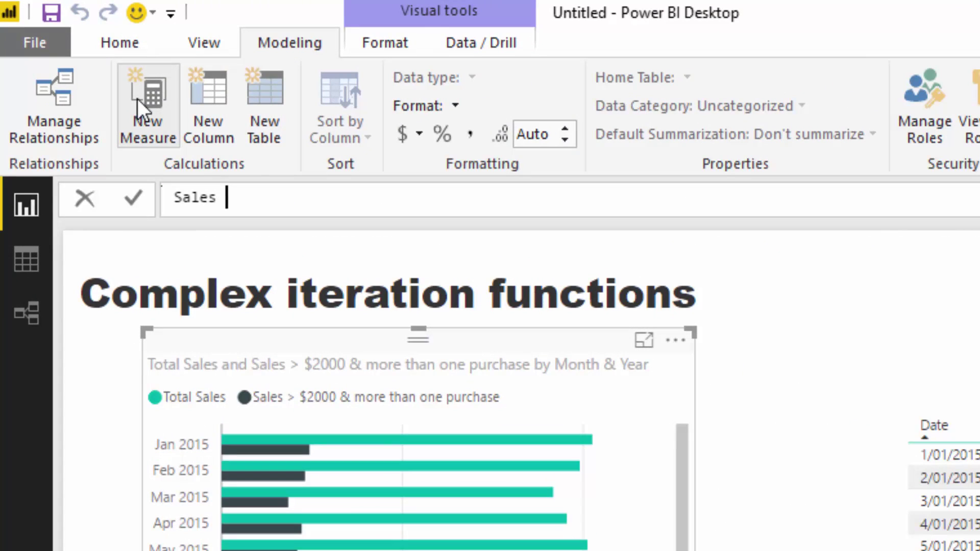
pyautogui.write('$2000')
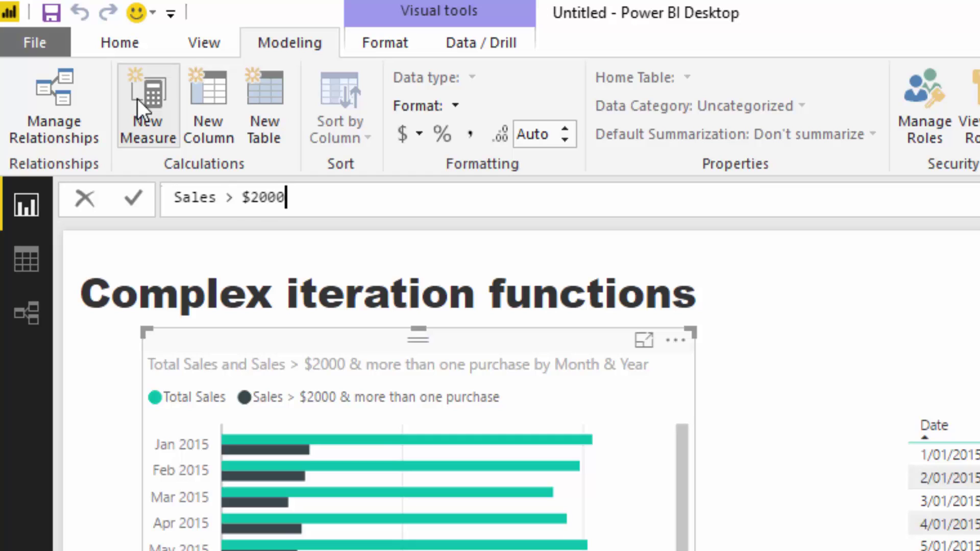
pyautogui.press('Left')
pyautogui.press('Left')
pyautogui.press('Left')
pyautogui.press('Left')
pyautogui.press('Left')
pyautogui.write('Price')
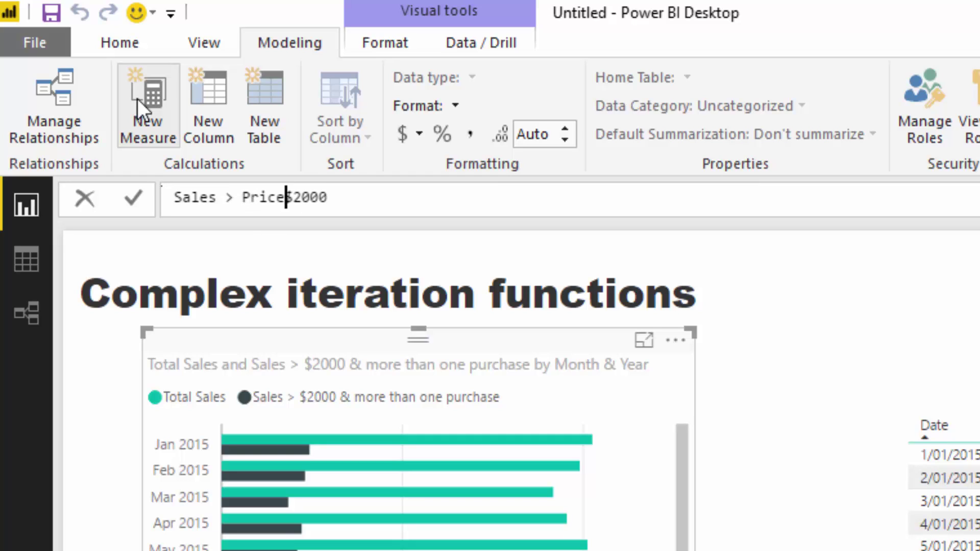
pyautogui.hotkey('shift', 'Left')
pyautogui.hotkey('shift', 'Left')
pyautogui.hotkey('shift', 'Left')
pyautogui.hotkey('shift', 'Left')
pyautogui.hotkey('shift', 'Left')
pyautogui.hotkey('shift', 'Left')
pyautogui.hotkey('shift', 'Left')
pyautogui.write('Price >')
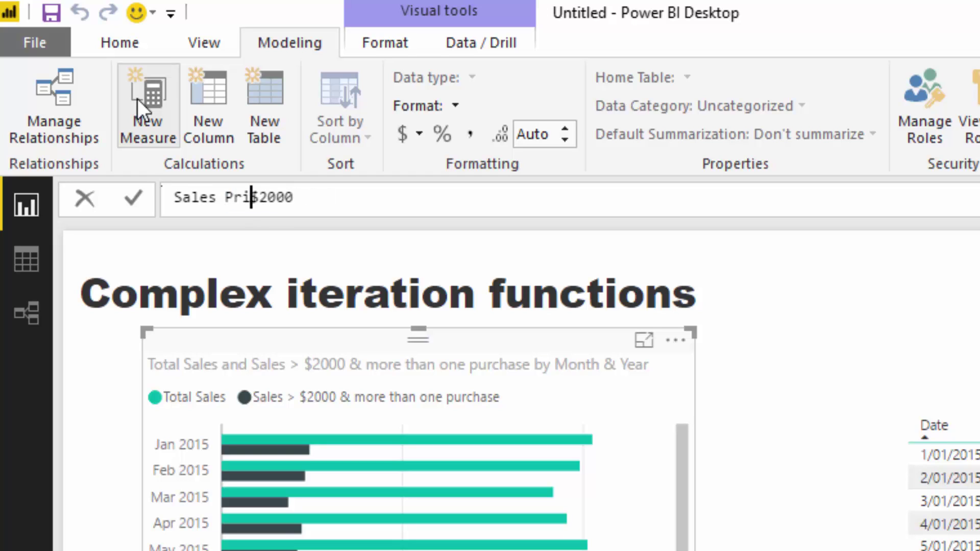
pyautogui.press('Right')
pyautogui.press('Right')
pyautogui.press('Right')
pyautogui.press('Right')
pyautogui.press('Right')
pyautogui.press('Right')
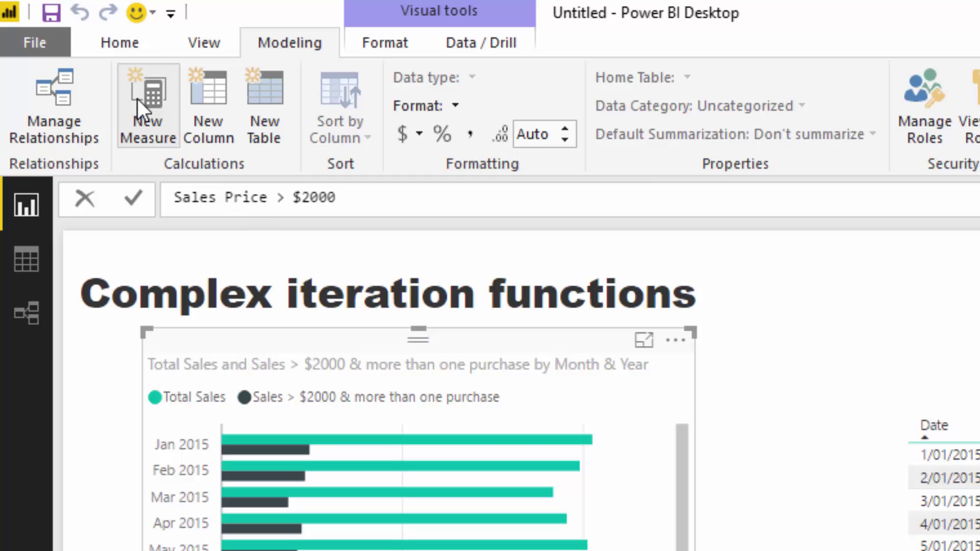
pyautogui.write('& QUant')
pyautogui.press('BackSpace')
pyautogui.press('BackSpace')
pyautogui.press('BackSpace')
pyautogui.press('BackSpace')
pyautogui.write('uantity > ')
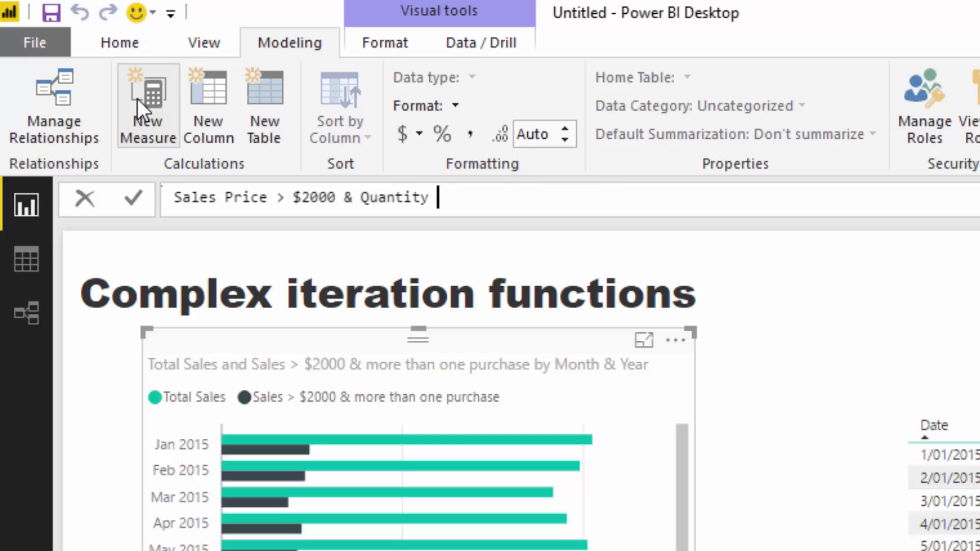
pyautogui.write('1')
pyautogui.write('=')
# Start the formula body with SUMX( and a FILTER( call on the next line.
pyautogui.hotkey('shift', 'Return')
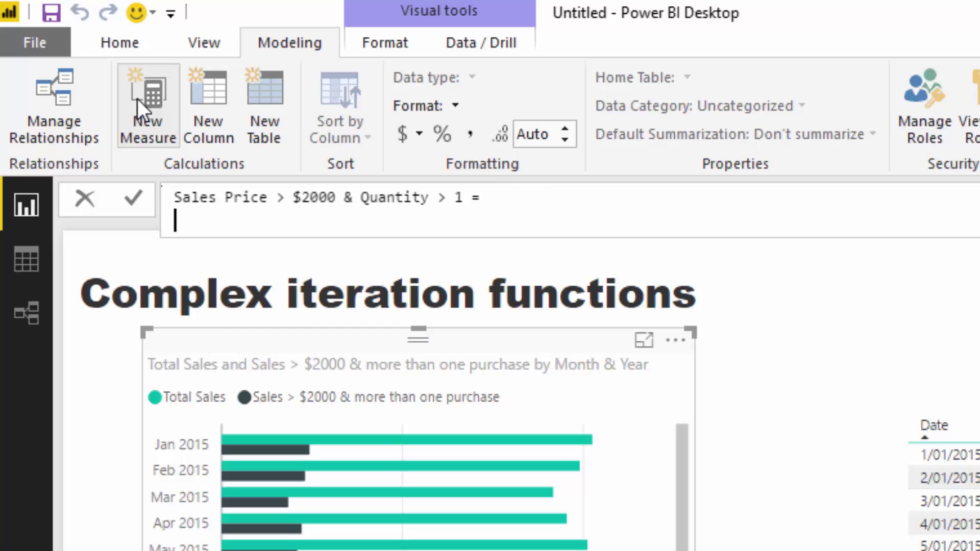
pyautogui.write('SUMX(')
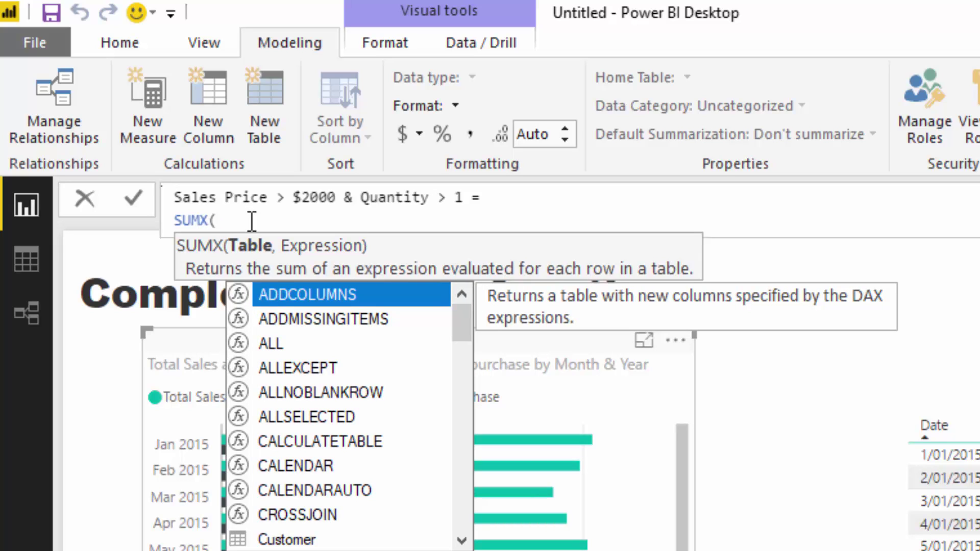
pyautogui.hotkey('shift', 'Return')
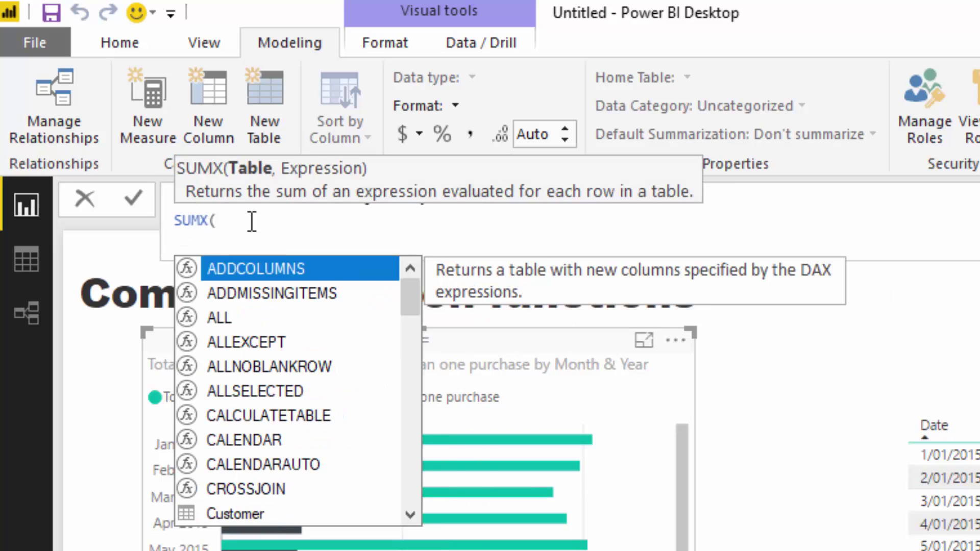
pyautogui.press('Escape')
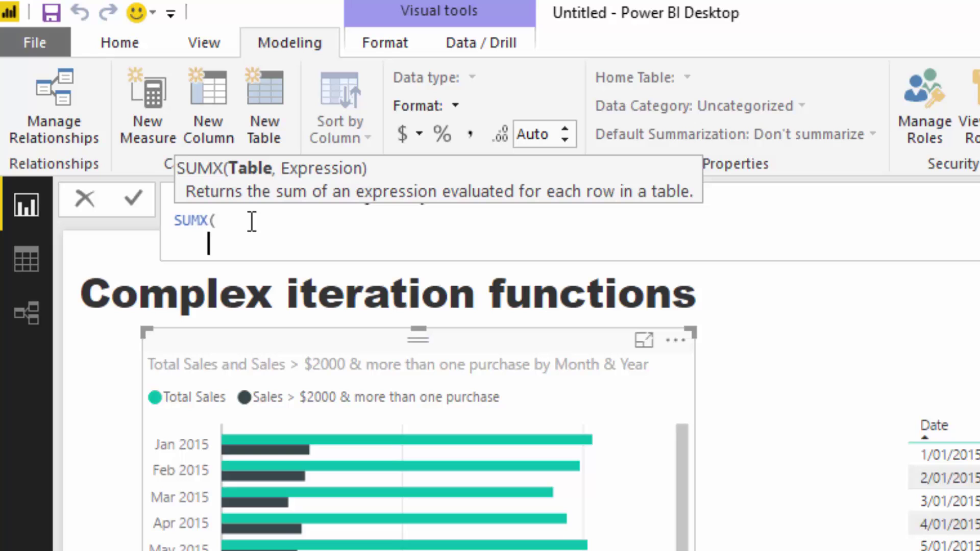
pyautogui.write('FIL')
pyautogui.press('Tab')
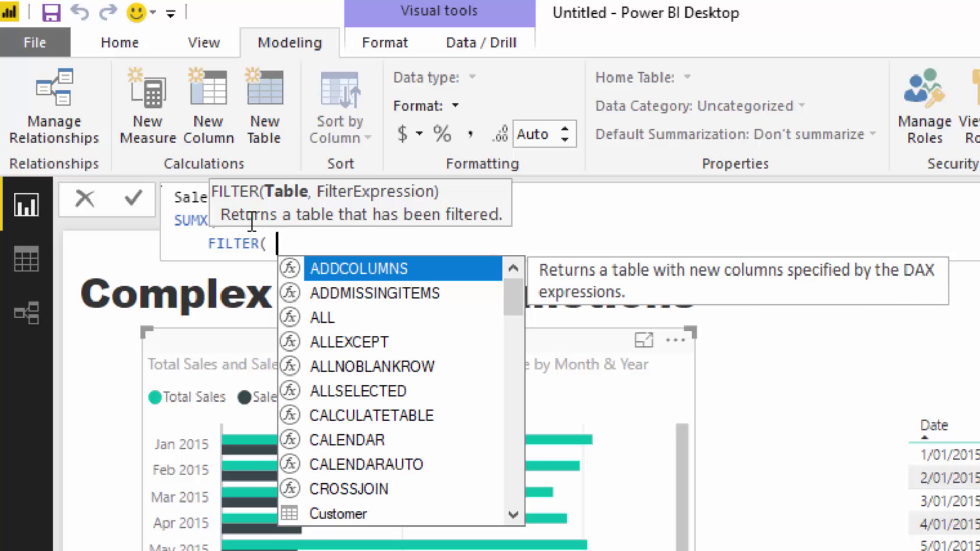
# Filter the Sales table to rows where Sales[Quantity] > 1.
pyautogui.write('SAL')
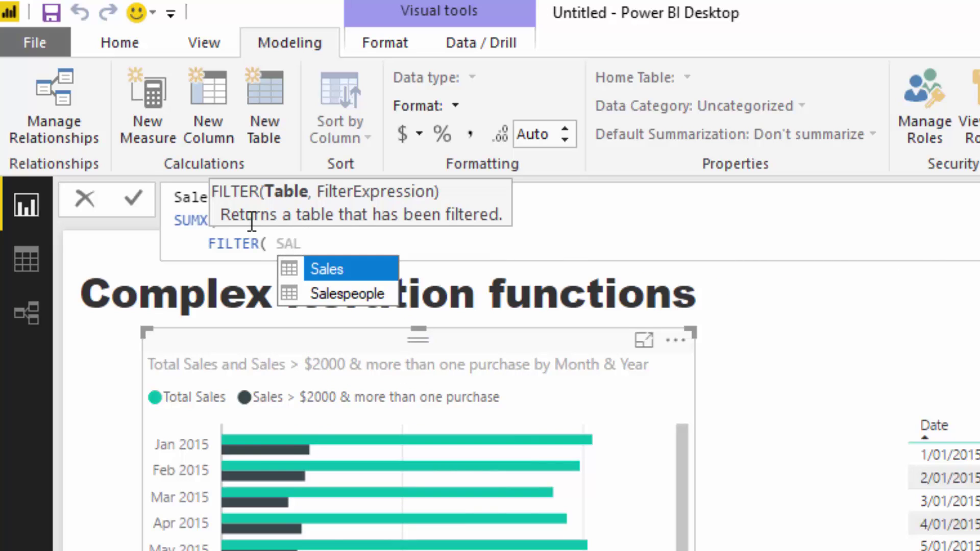
pyautogui.press('Tab')
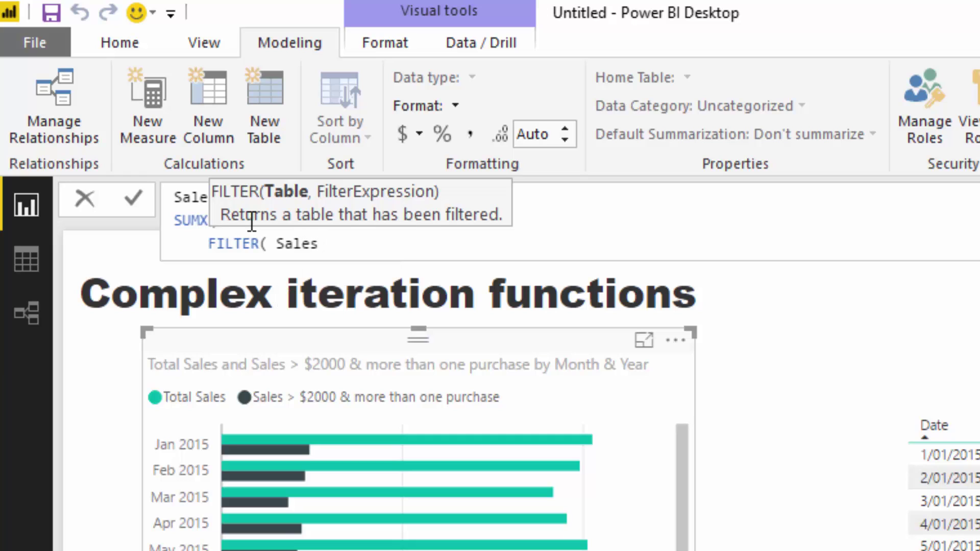
pyautogui.write(',')
pyautogui.hotkey('shift', 'Return')
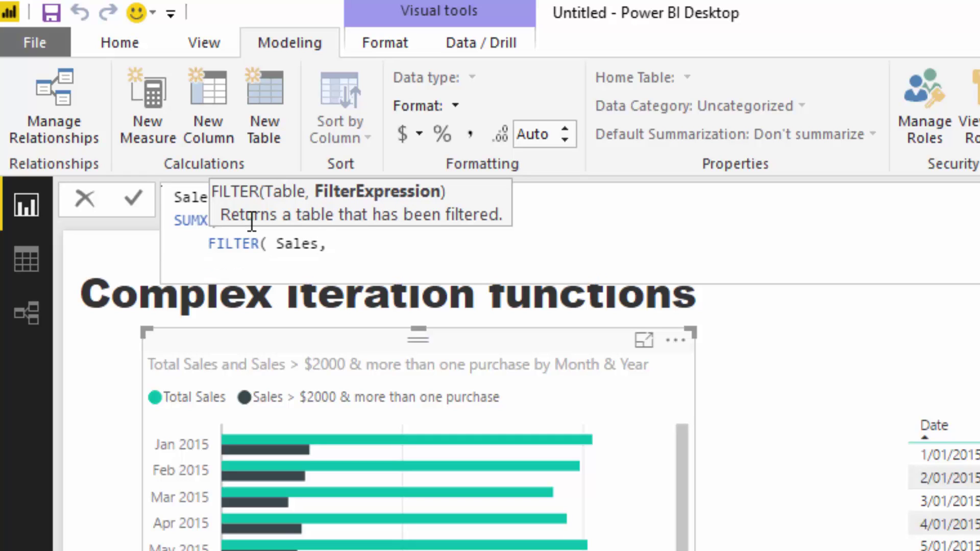
pyautogui.write('Q')
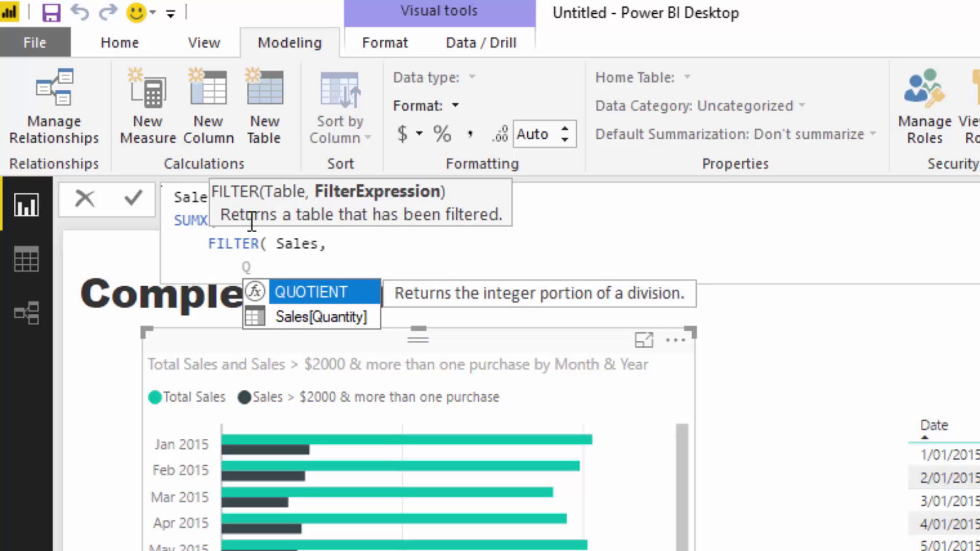
pyautogui.press('Down')
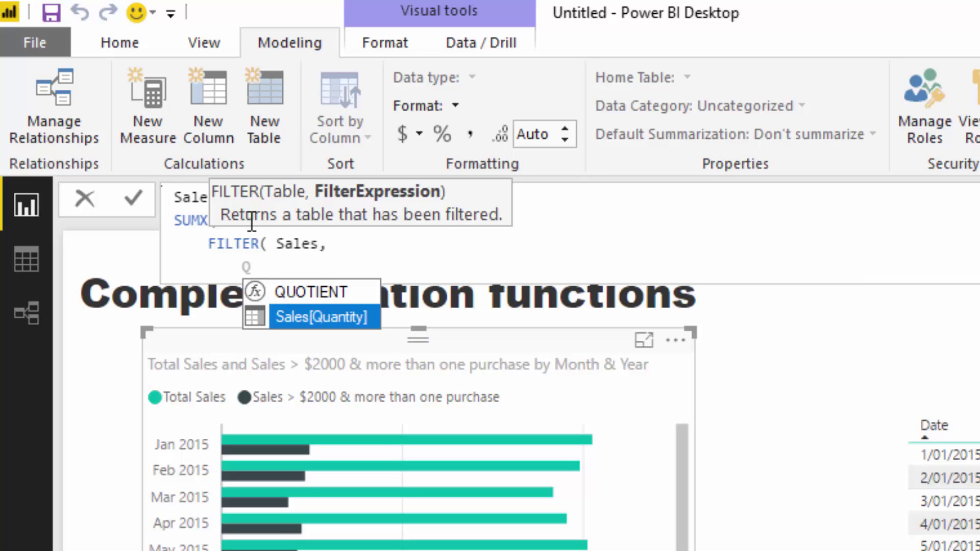
pyautogui.press('Tab')
pyautogui.write('>')
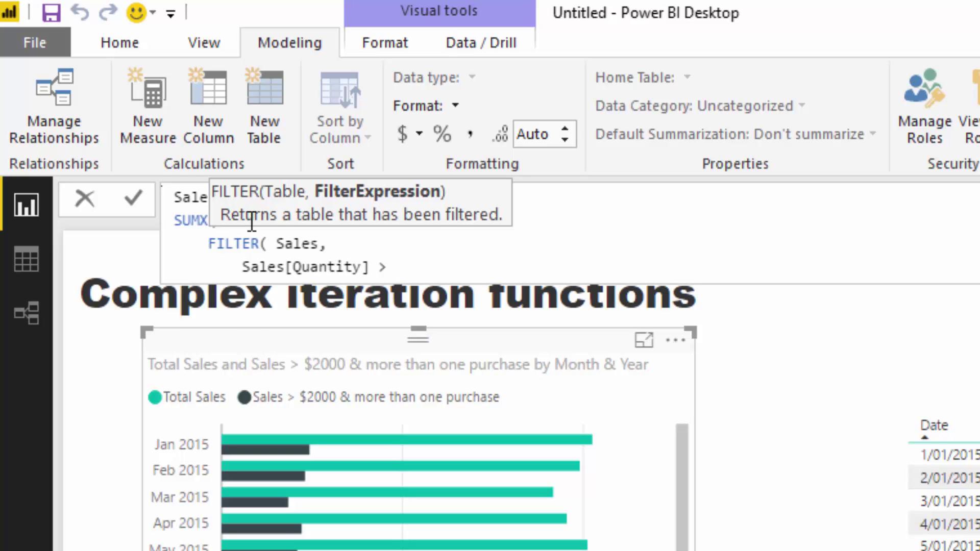
pyautogui.write(' 1 )')
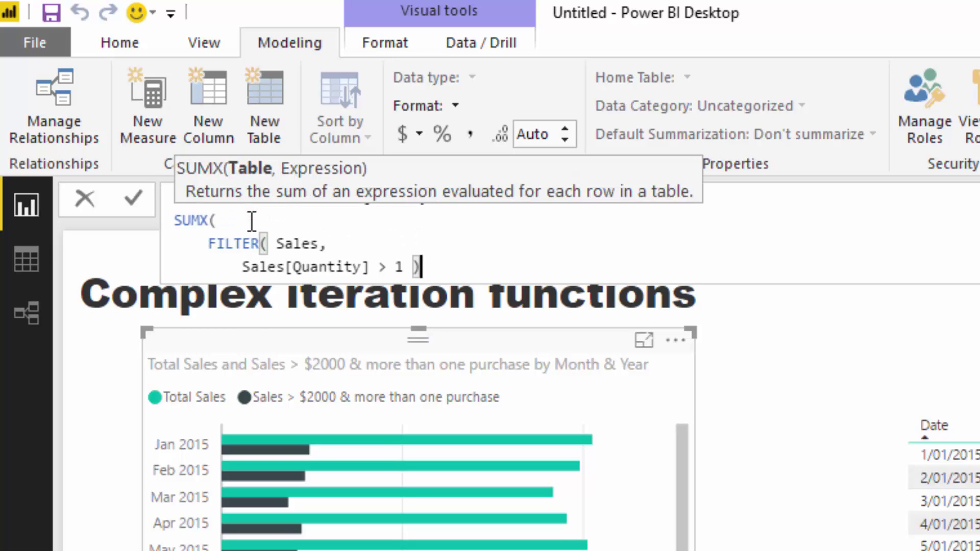
# Mark the Quantity > 1 part of the measure name to match the FILTER condition.
pyautogui.click(544, 223)
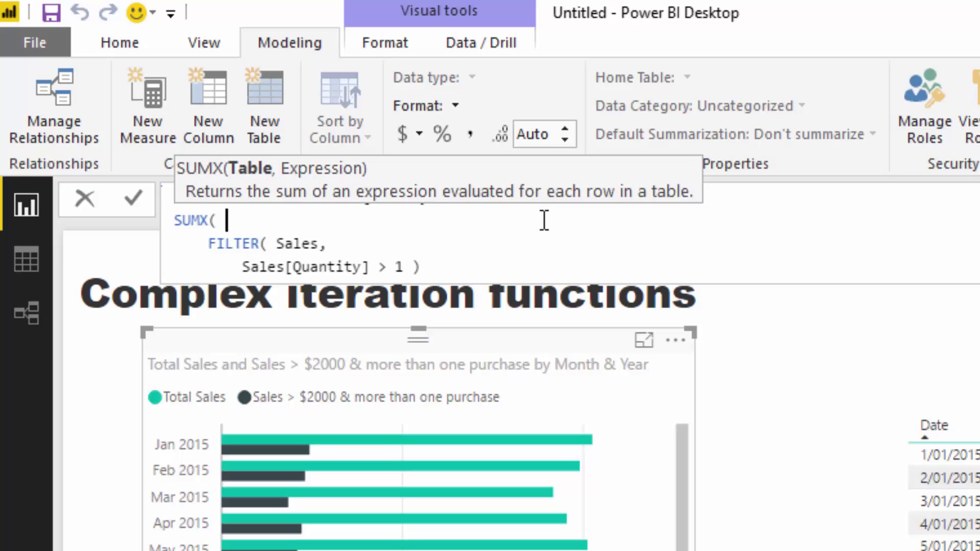
pyautogui.click(800, 206)
pyautogui.click(464, 197)
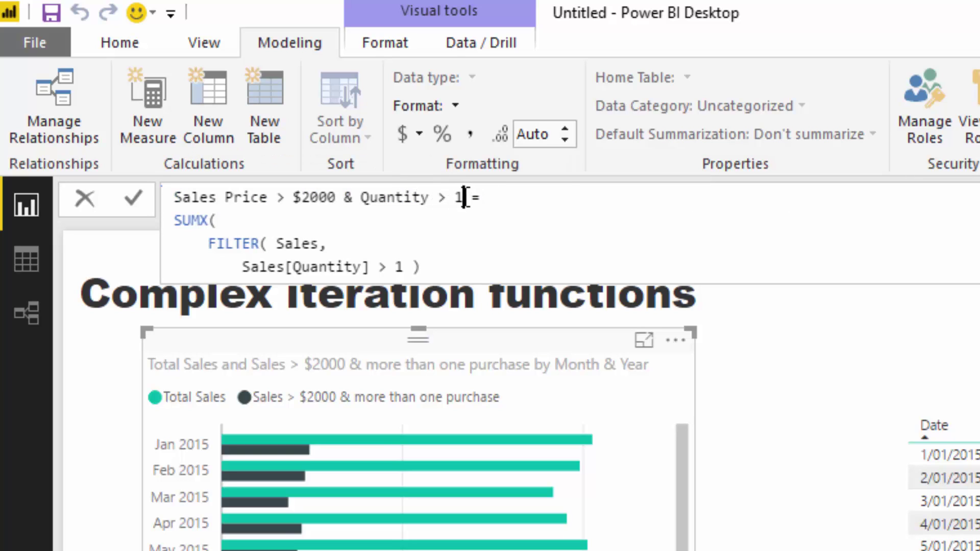
pyautogui.moveTo(464, 197); pyautogui.dragTo(358, 198)
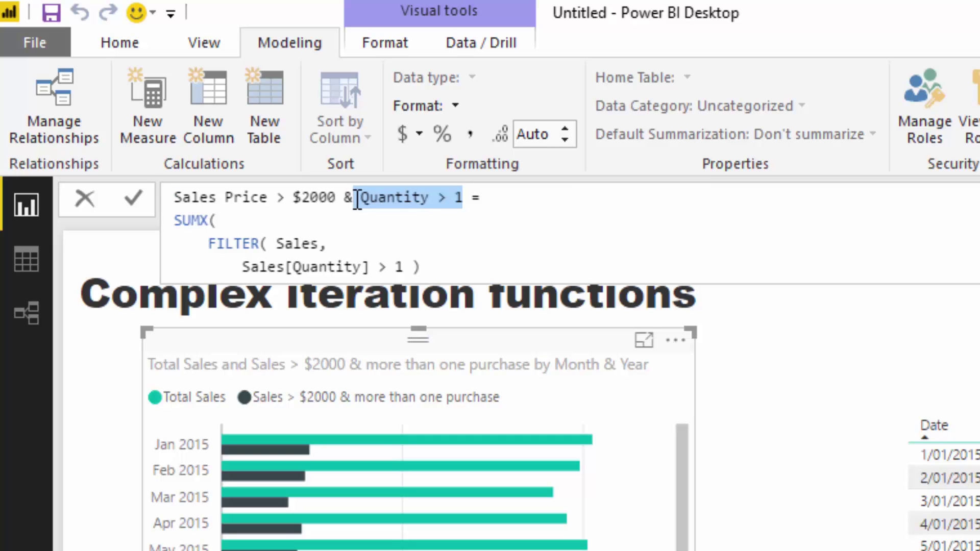
pyautogui.click(513, 274)
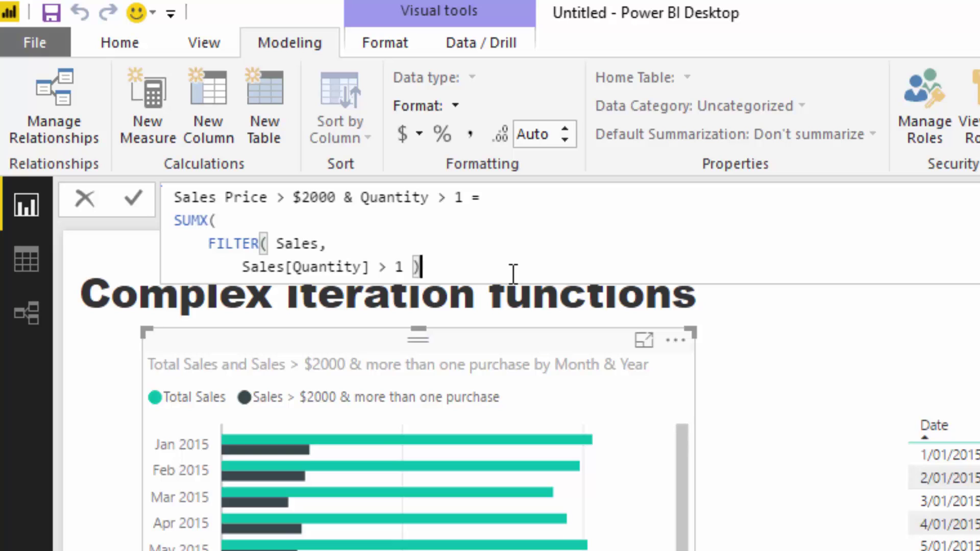
# Add a comma and a new line for SUMX's expression argument.
pyautogui.write(',')
pyautogui.hotkey('shift', 'Return')
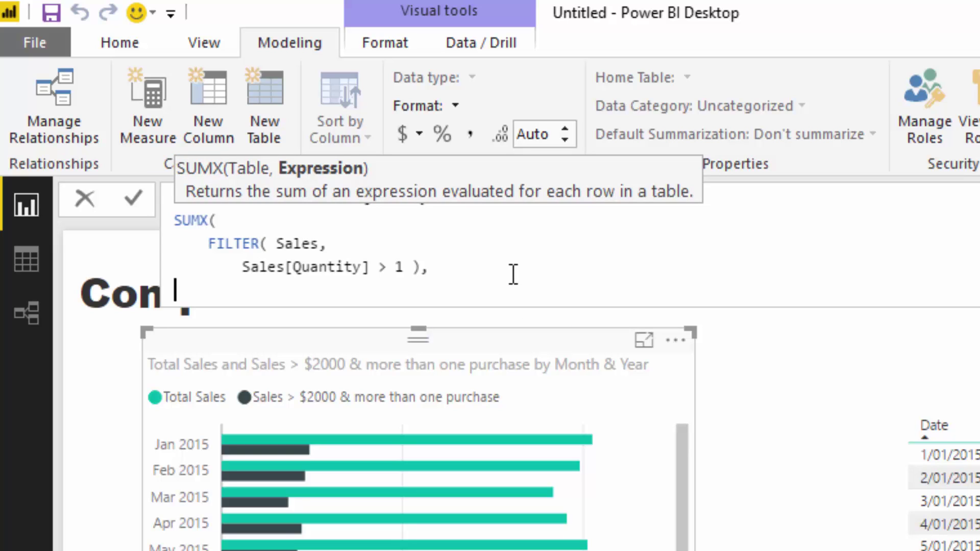
pyautogui.press('Tab')
pyautogui.press('Tab')
pyautogui.press('Tab')
pyautogui.press('BackSpace')
pyautogui.press('BackSpace')
pyautogui.press('BackSpace')
pyautogui.press('BackSpace')
pyautogui.press('Up')
pyautogui.press('Up')
pyautogui.press('Left')
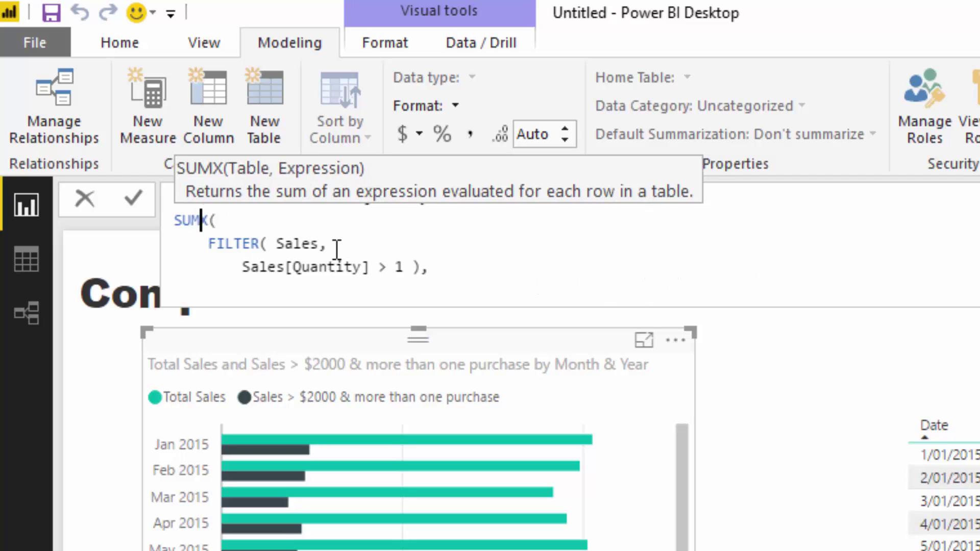
pyautogui.click(332, 288)
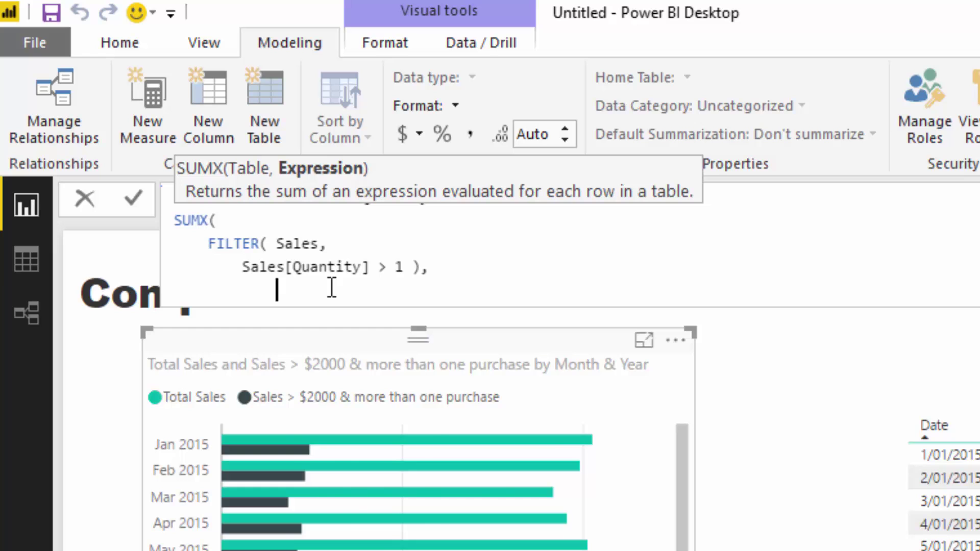
# Begin the expression with SWITCH( TRUE(), and a new line for the first condition.
pyautogui.write('SW')
pyautogui.press('Tab')
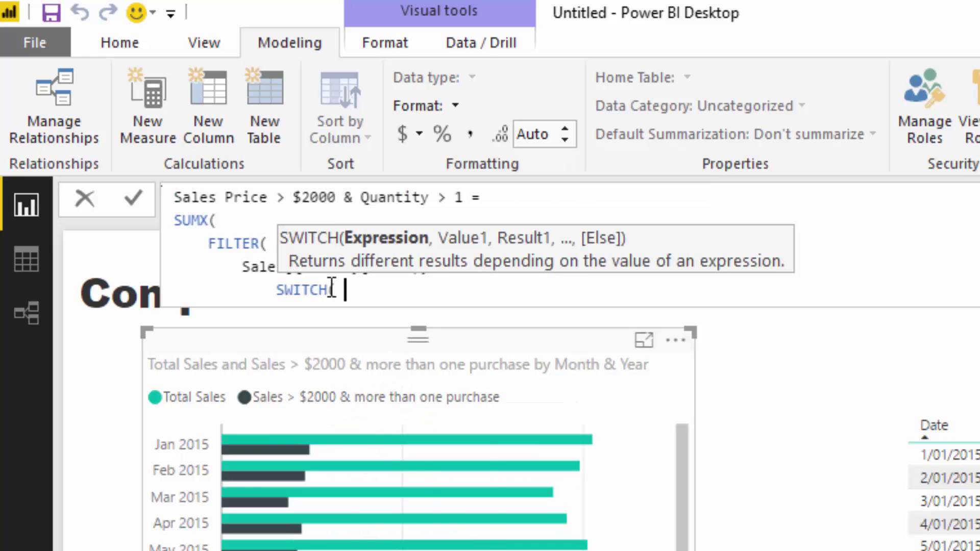
pyautogui.write('TRU')
pyautogui.press('Tab')
pyautogui.write('),')
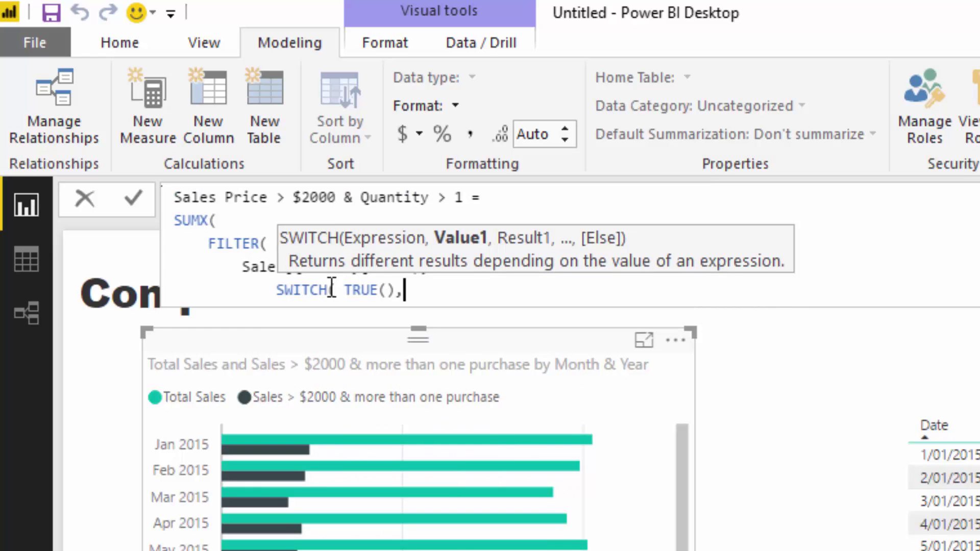
pyautogui.hotkey('shift', 'Return')
pyautogui.press('Tab')
pyautogui.press('Tab')
pyautogui.press('Tab')
pyautogui.press('Tab')
pyautogui.press('Tab')
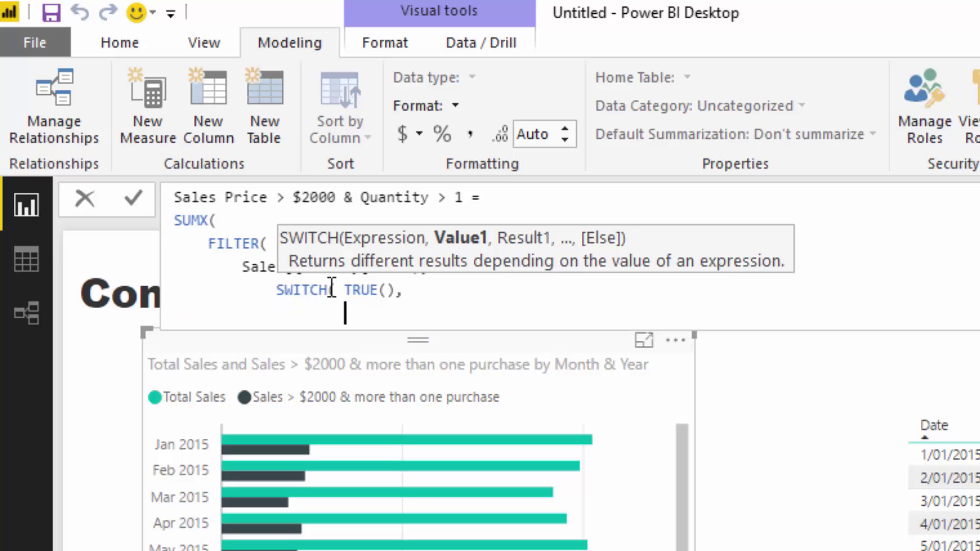
pyautogui.press('BackSpace')
# Add the condition RELATED('Product'[Current Price]) >= 2000 returning [Total Sales], otherwise 0.
pyautogui.write('RE')
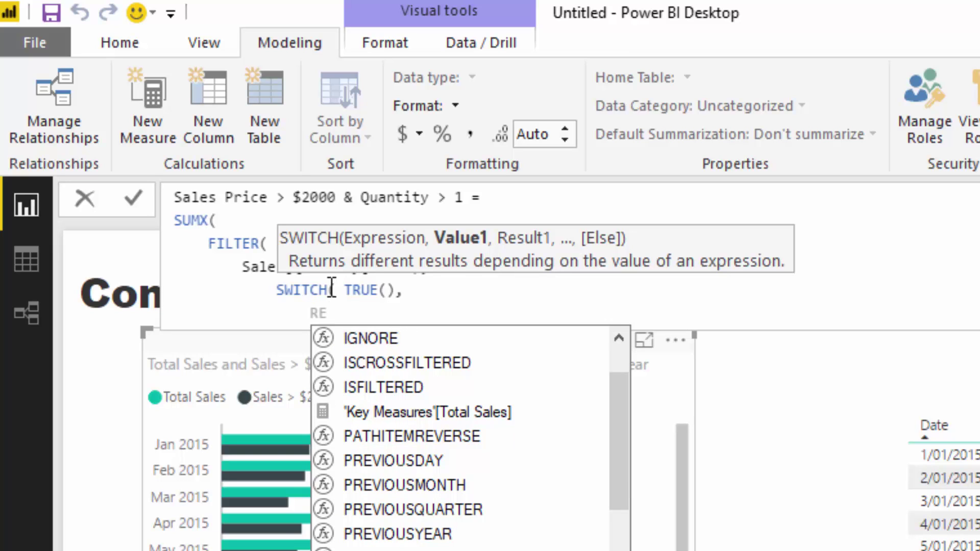
pyautogui.press('Tab')
pyautogui.write('Cur')
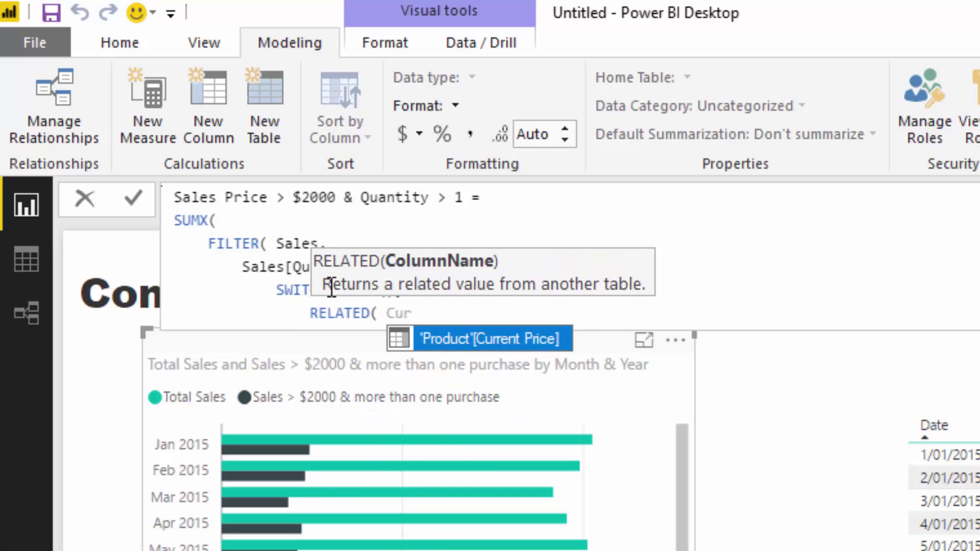
pyautogui.press('Tab')
pyautogui.write(') ')
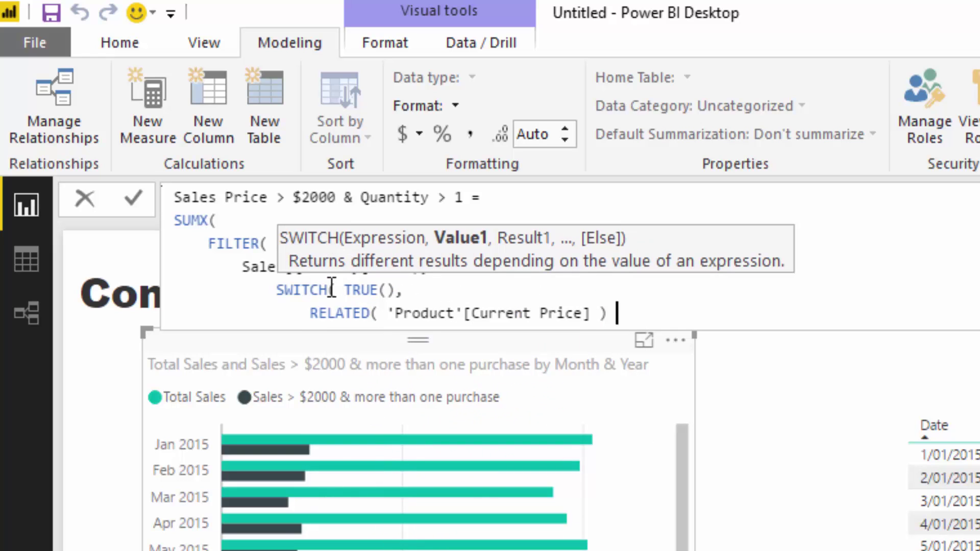
pyautogui.write('>= 2000')
pyautogui.write(', [Tota')
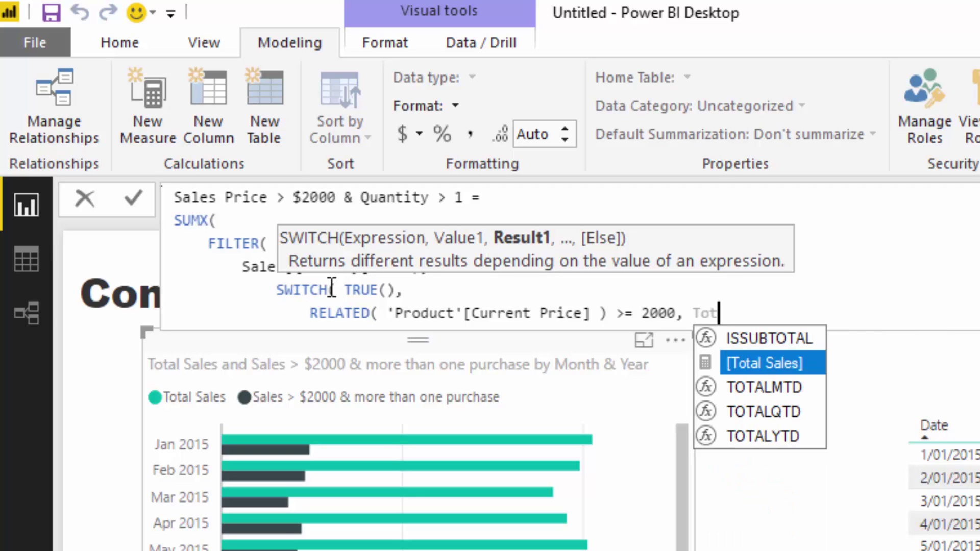
pyautogui.press('Tab')
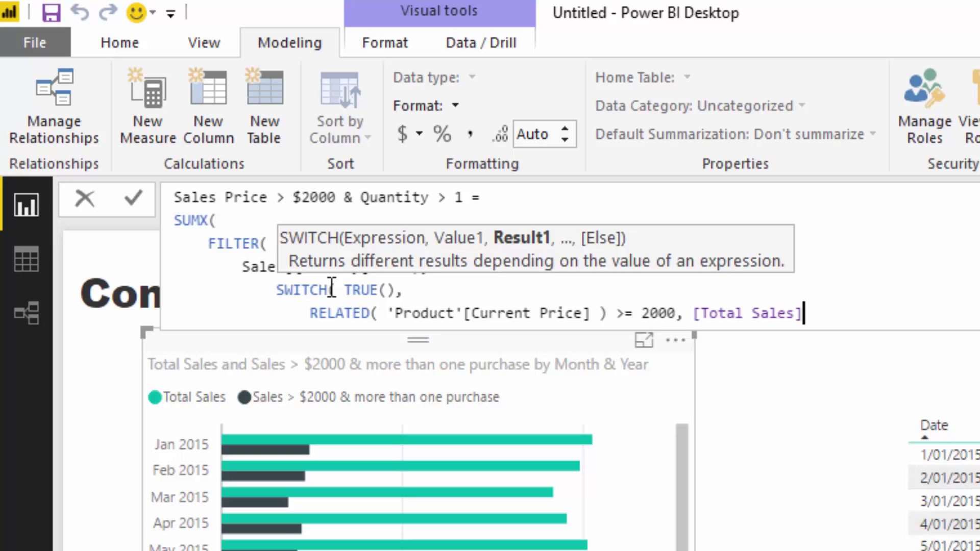
pyautogui.write(',')
pyautogui.hotkey('shift', 'Return')
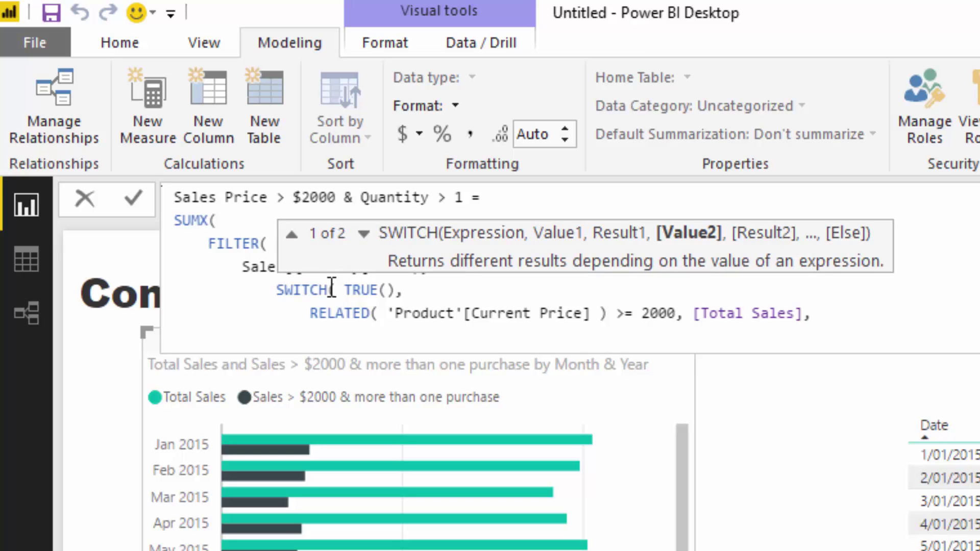
pyautogui.press('BackSpace')
pyautogui.write('0 )')
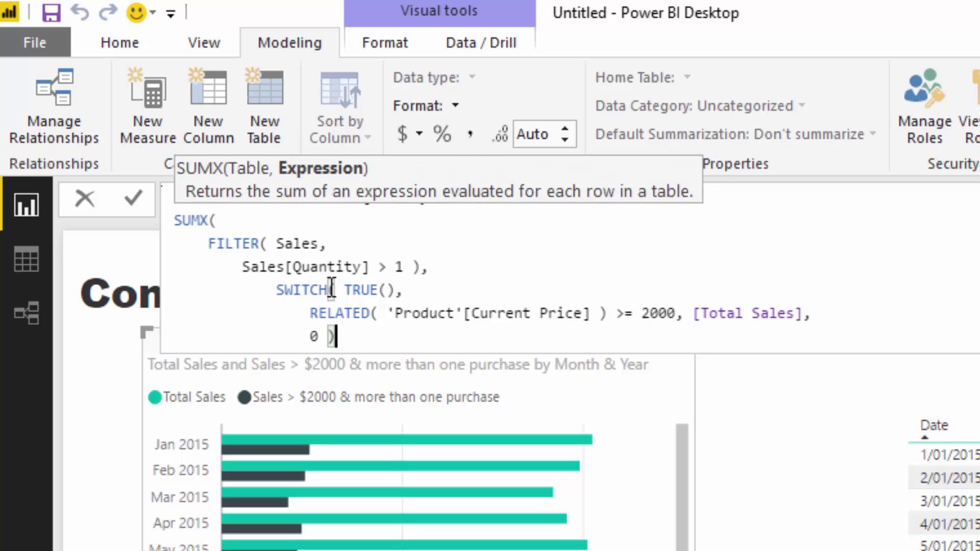
pyautogui.write(' )')
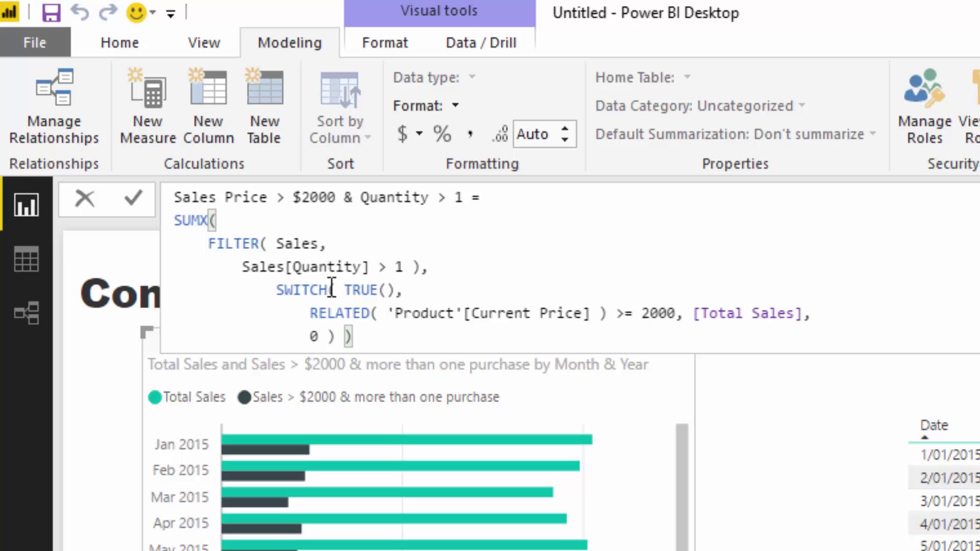
# Highlight the SWITCH( TRUE, FILTER table and RELATED Current Price parts of the formula.
pyautogui.moveTo(389, 335); pyautogui.dragTo(171, 231)
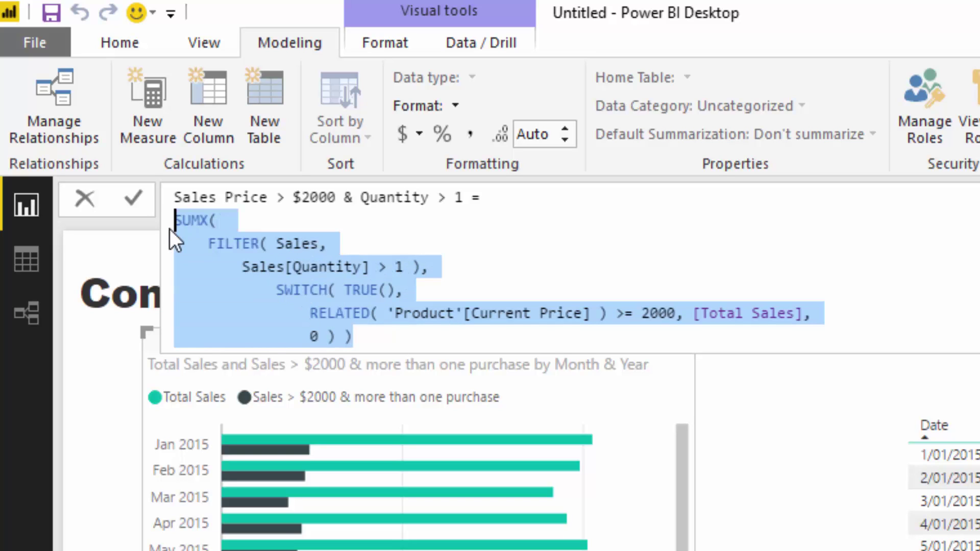
pyautogui.click(365, 339)
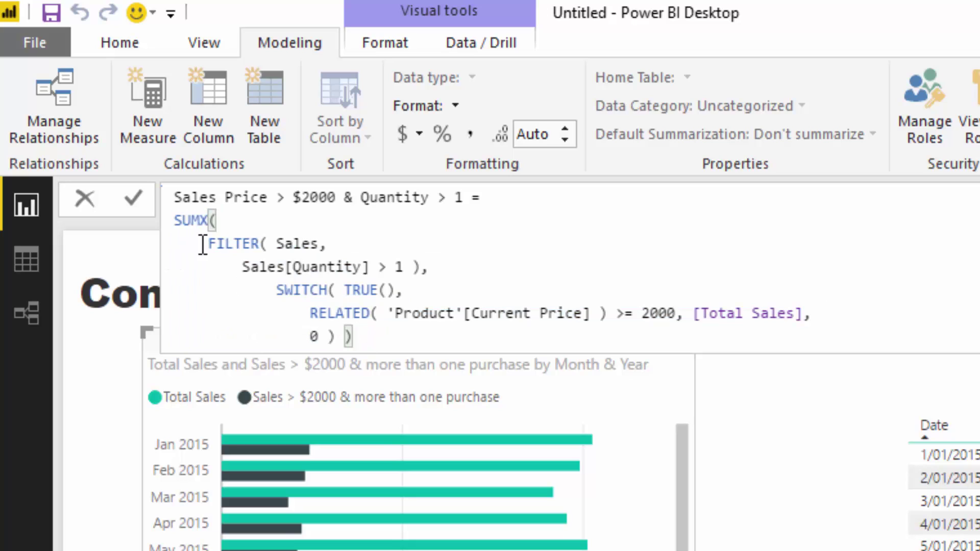
pyautogui.click(277, 290)
pyautogui.moveTo(286, 290); pyautogui.dragTo(372, 290)
pyautogui.moveTo(208, 244); pyautogui.dragTo(420, 267)
pyautogui.moveTo(310, 313); pyautogui.dragTo(592, 314)
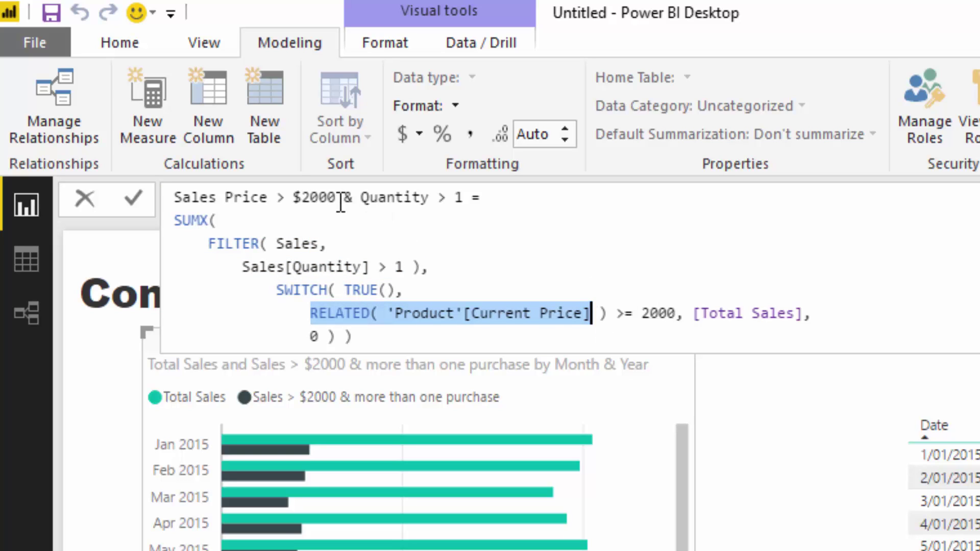
# Highlight the > $2000 name condition and [Total Sales] result, then commit the measure.
pyautogui.moveTo(335, 198); pyautogui.dragTo(276, 200)
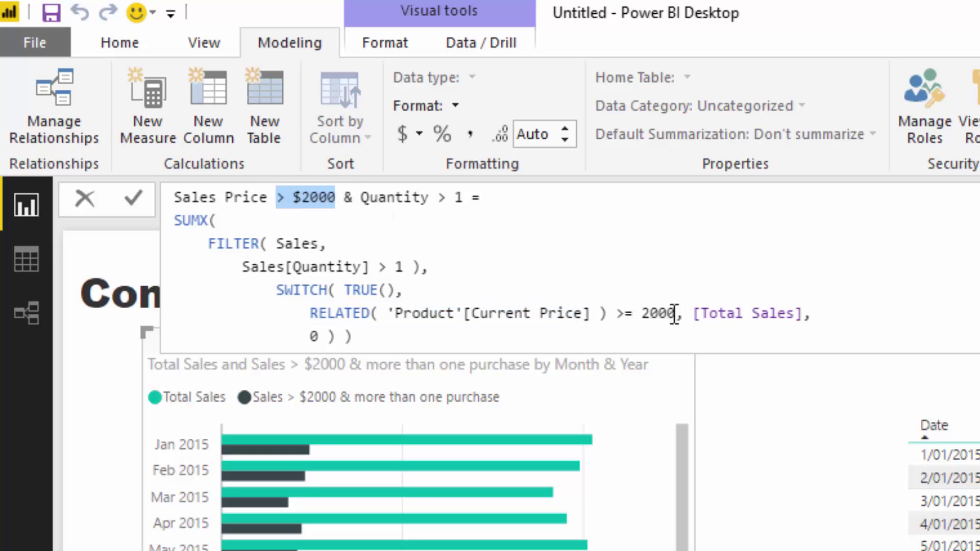
pyautogui.moveTo(688, 312); pyautogui.dragTo(828, 321)
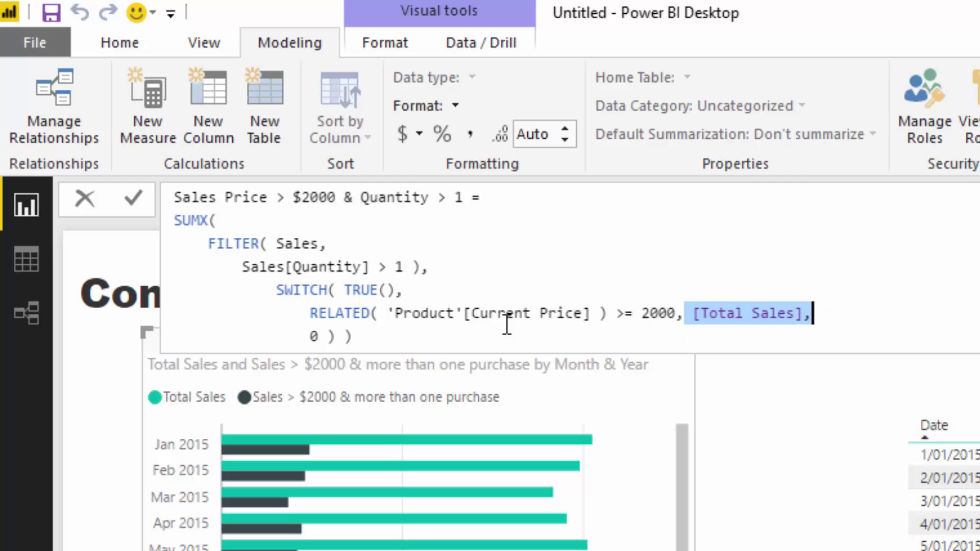
pyautogui.click(373, 341)
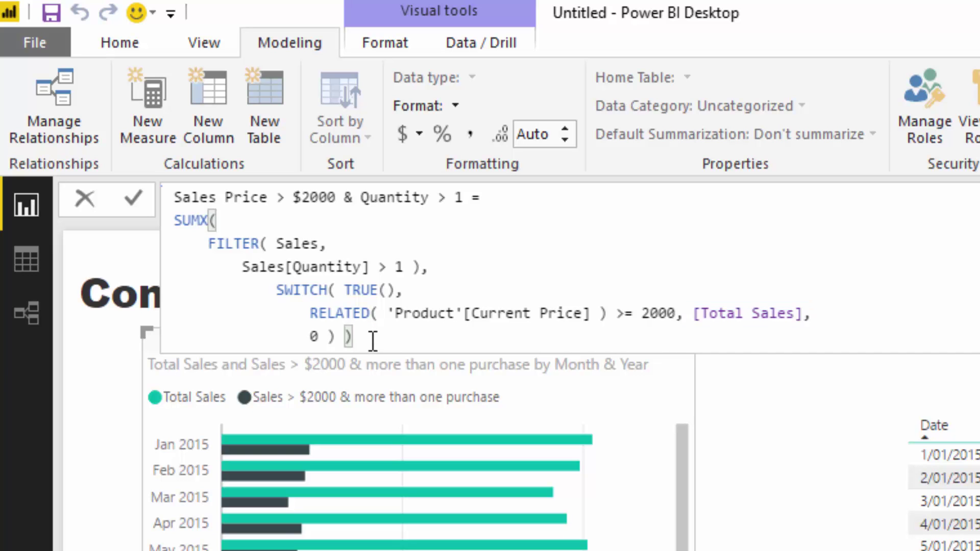
pyautogui.press('Return')
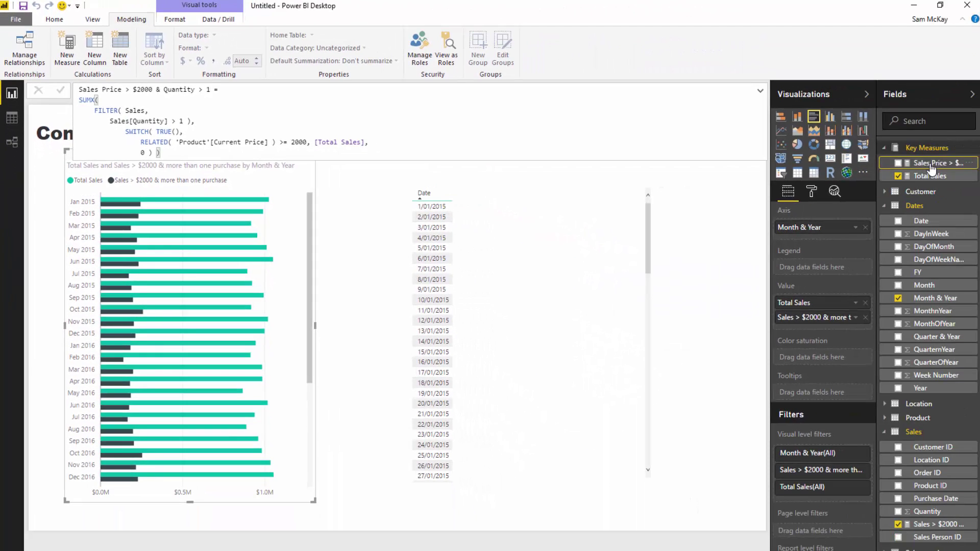
# Add the $2000 measure to the daily table and enlarge it to show dates through 29/01/2015.
pyautogui.moveTo(930, 168); pyautogui.dragTo(467, 268)
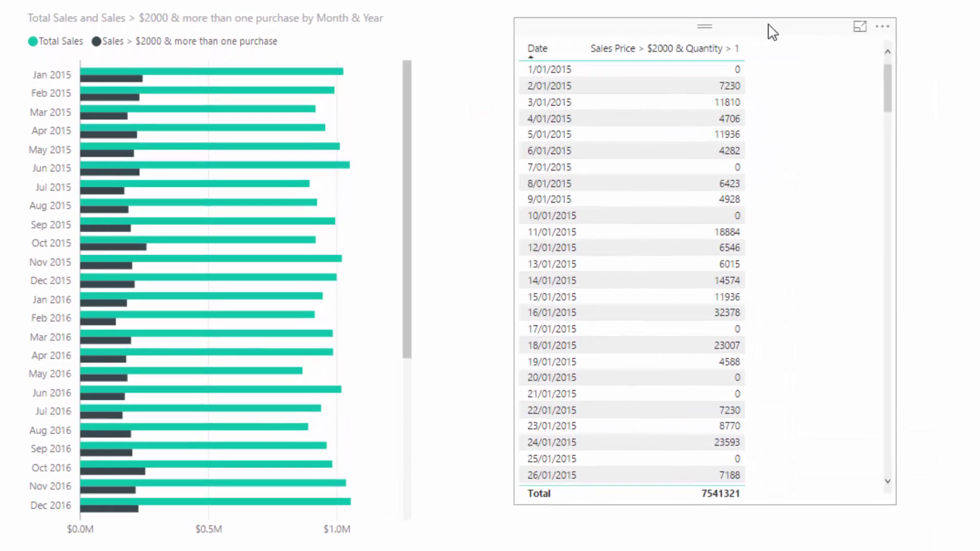
pyautogui.moveTo(773, 31); pyautogui.dragTo(768, 22)
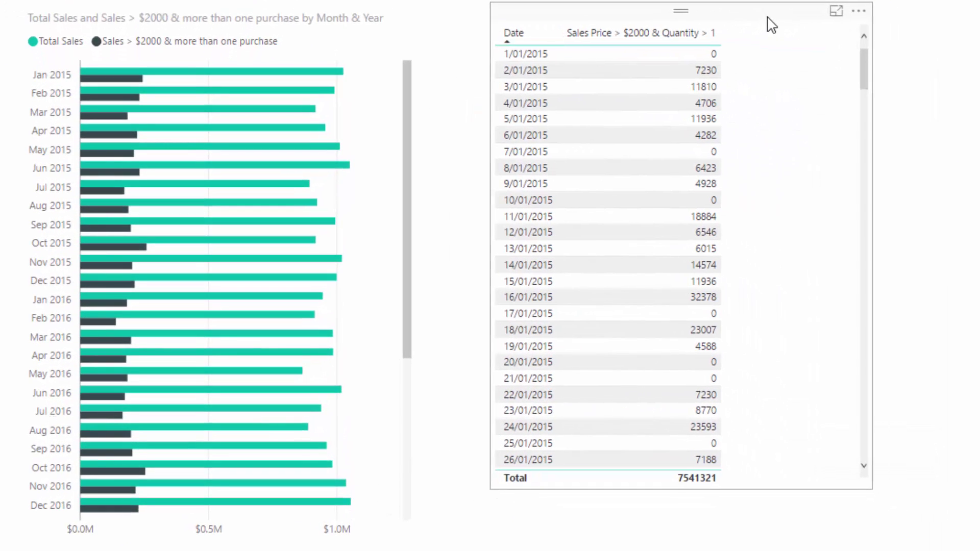
pyautogui.moveTo(867, 480); pyautogui.dragTo(914, 513)
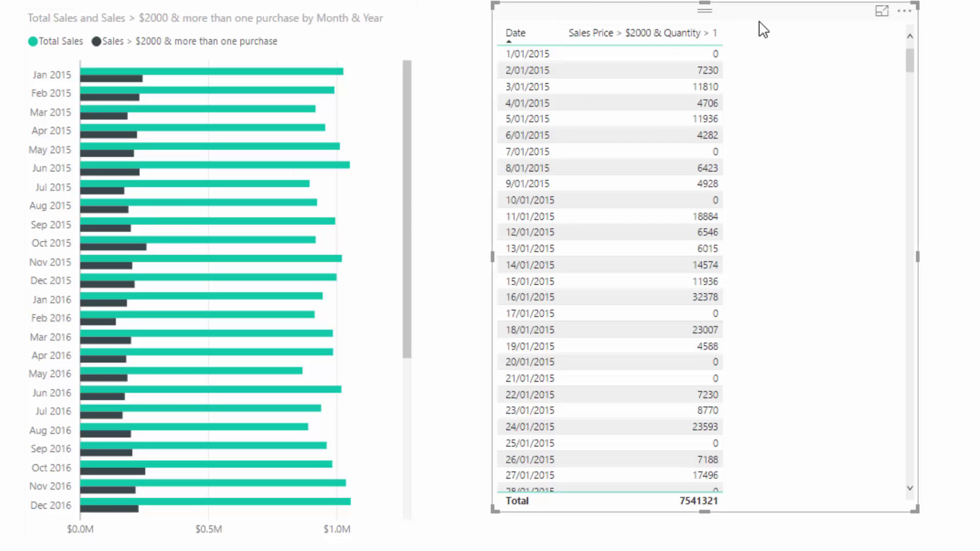
pyautogui.moveTo(763, 32); pyautogui.dragTo(766, 27)
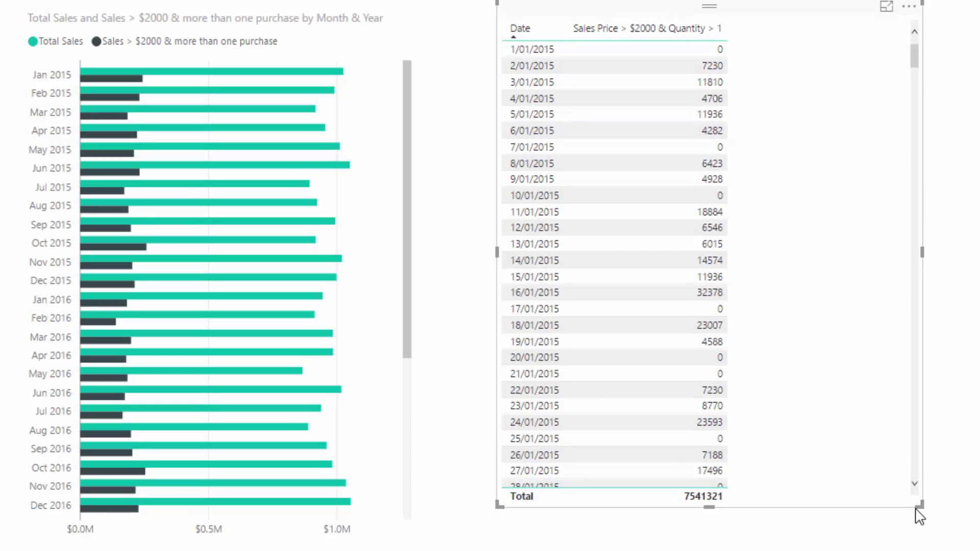
pyautogui.moveTo(919, 500); pyautogui.dragTo(962, 534)
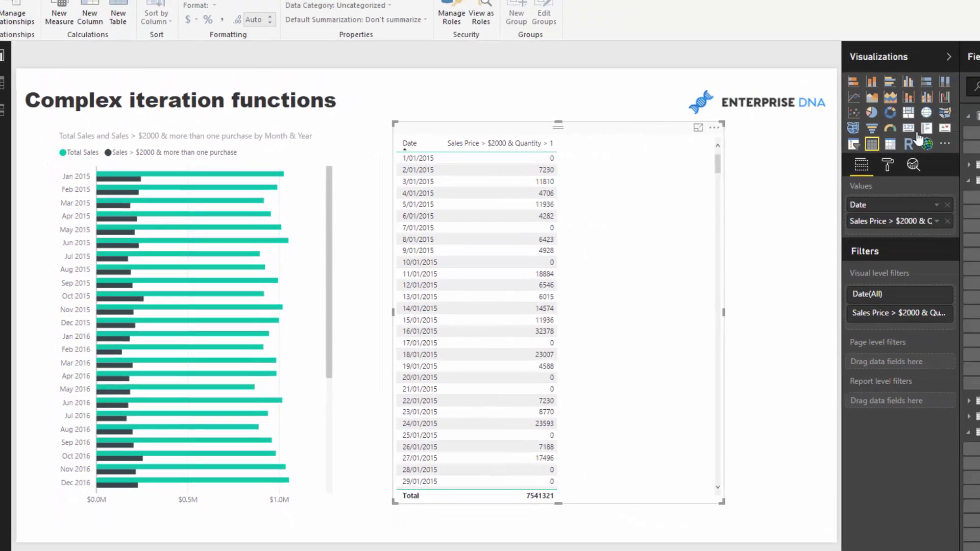
# Copy the $2000 measure's DAX and paste it into a new measure.
pyautogui.click(929, 163)
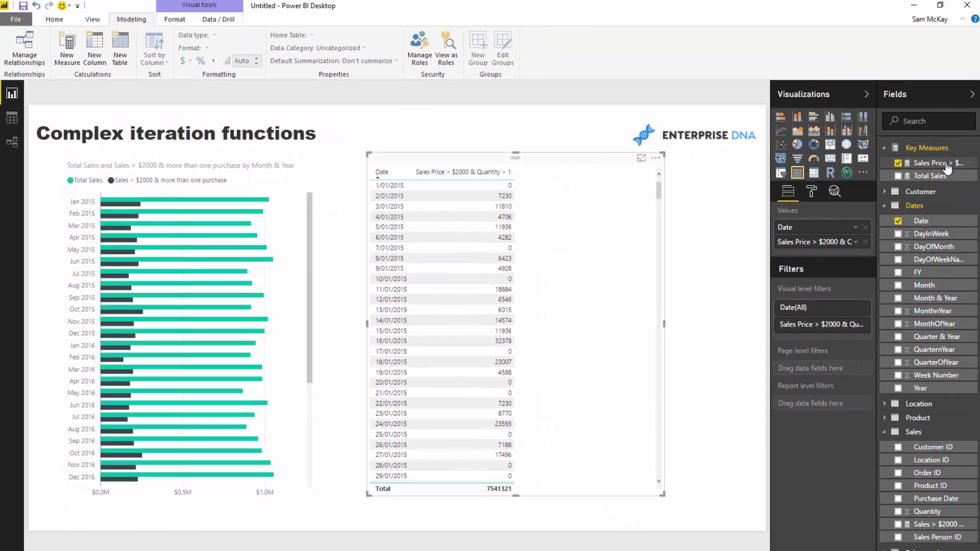
pyautogui.moveTo(186, 152); pyautogui.dragTo(31, 84)
pyautogui.hotkey('ctrl', 'c')
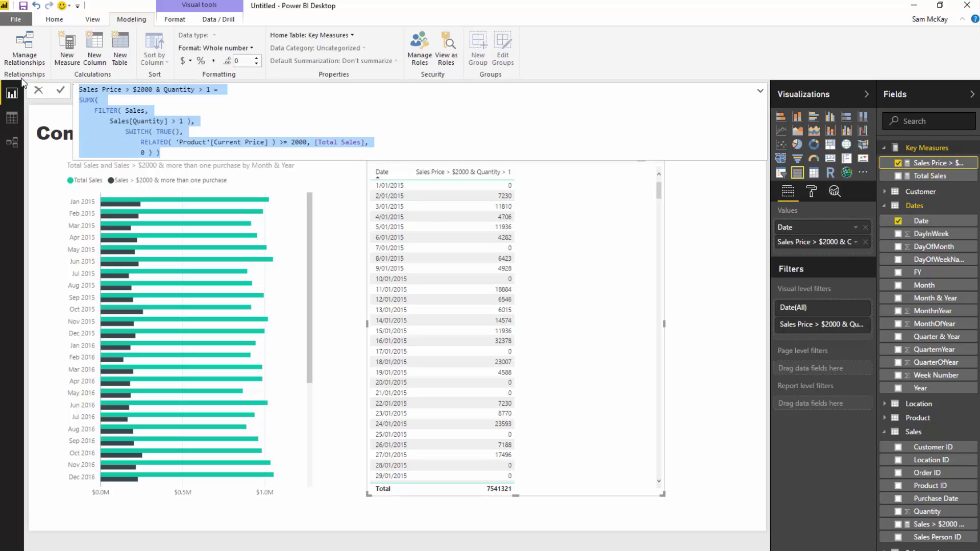
pyautogui.click(76, 65)
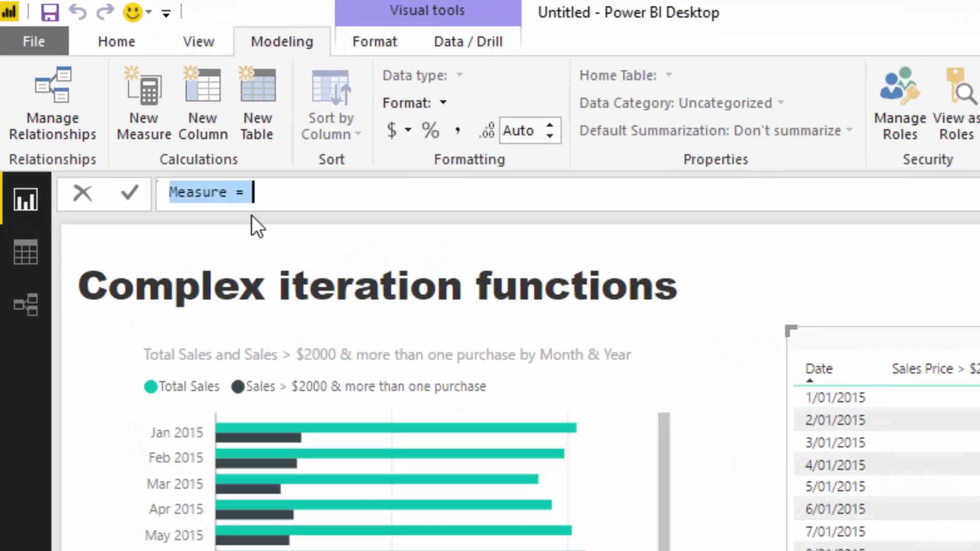
pyautogui.hotkey('ctrl', 'v')
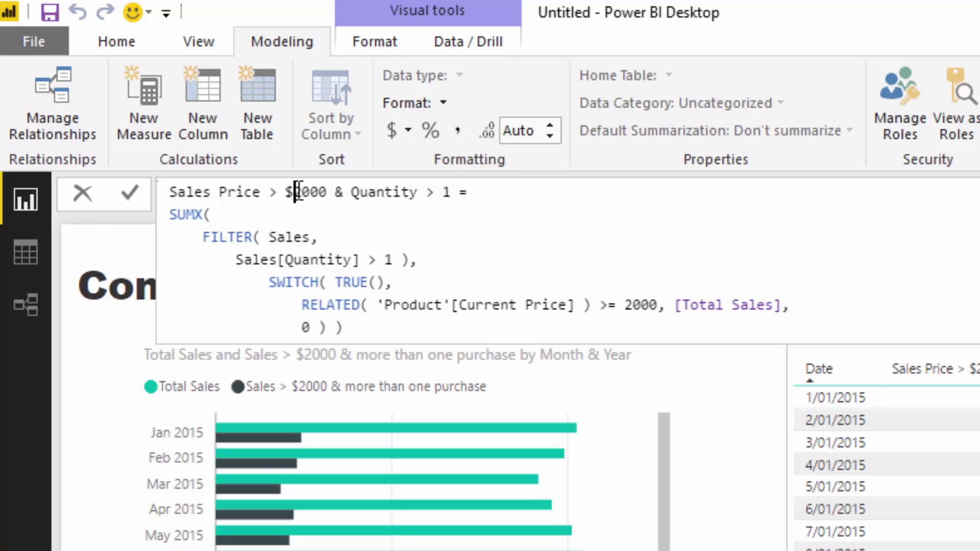
# Change the name and price threshold from 2000 to 500 and commit the measure.
pyautogui.moveTo(296, 192); pyautogui.dragTo(301, 192)
pyautogui.write('5')
pyautogui.press('Delete')
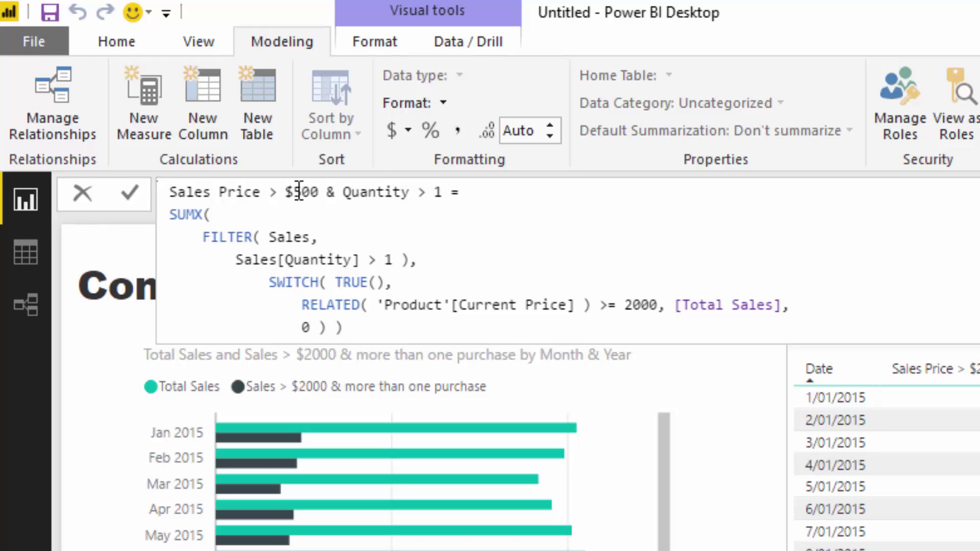
pyautogui.moveTo(642, 304); pyautogui.dragTo(625, 305)
pyautogui.write('5')
pyautogui.press('Delete')
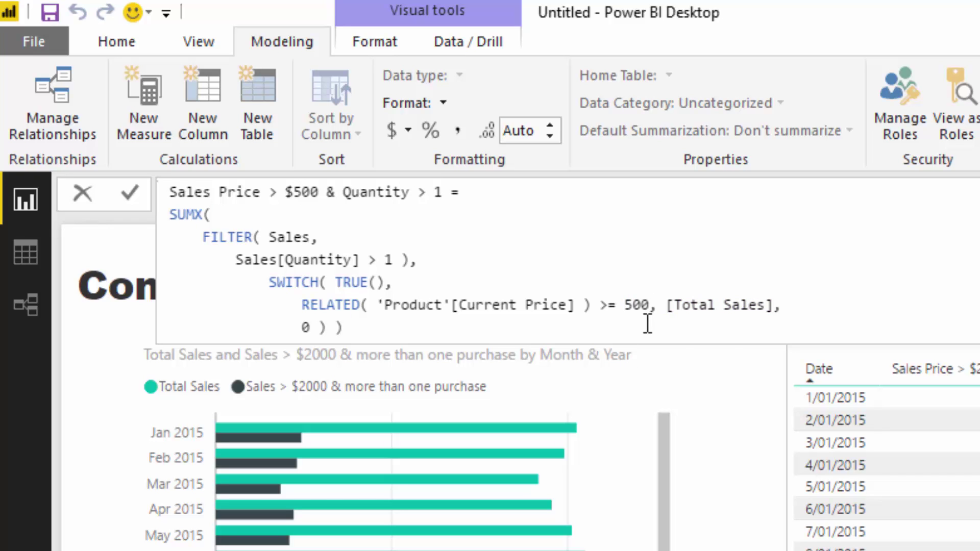
pyautogui.click(647, 326)
pyautogui.press('Return')
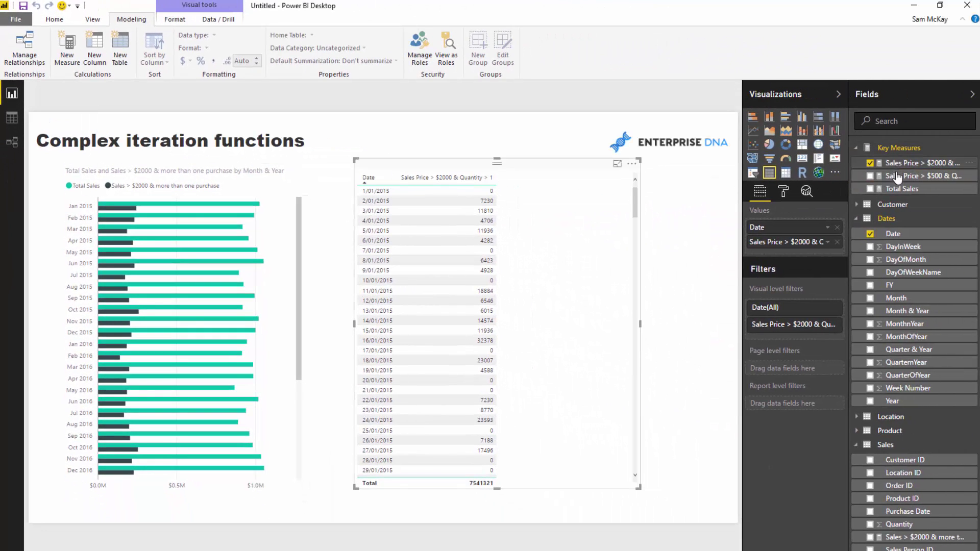
# Add the $500 measure beside the $2000 column, totalling 25304929 against 7541321.
pyautogui.moveTo(897, 177); pyautogui.dragTo(812, 255)
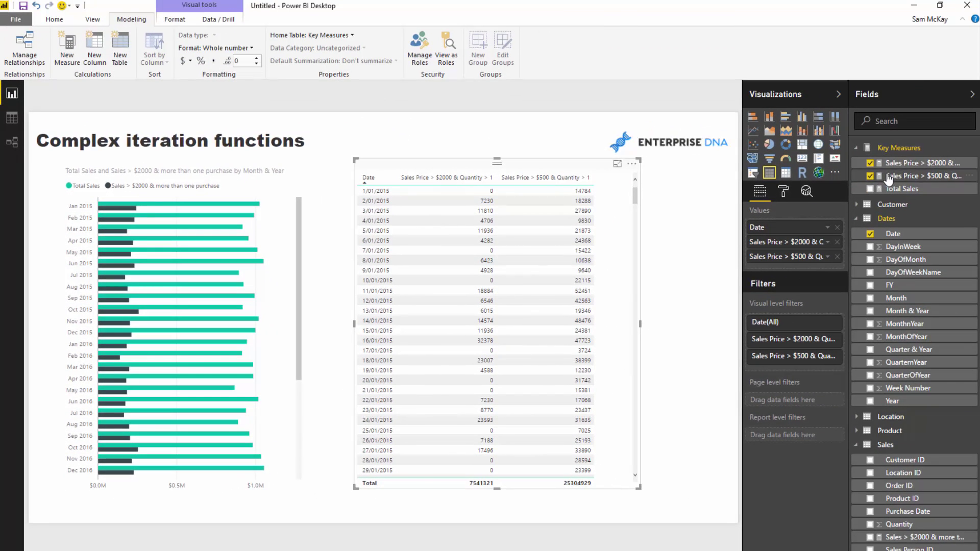
pyautogui.click(867, 176)
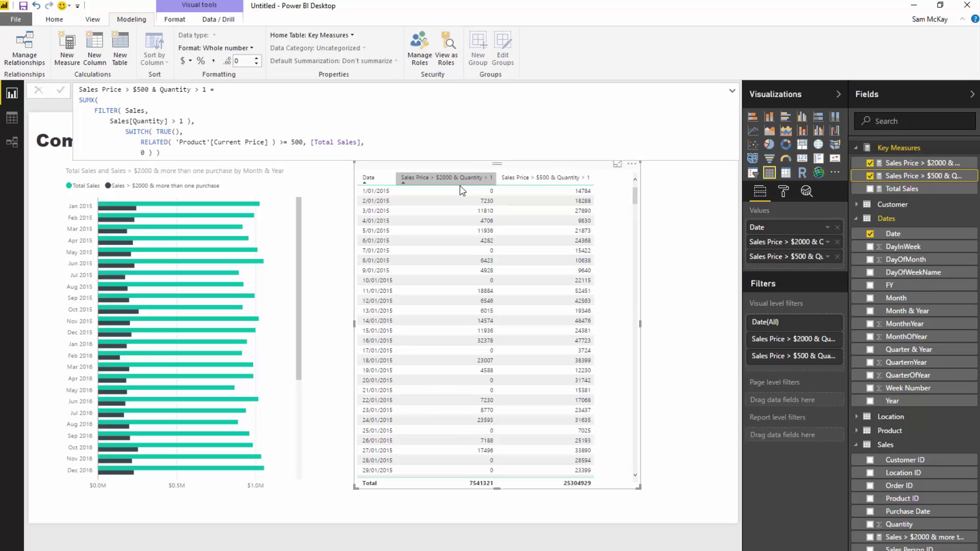
# Convert the daily table to a line chart of both measures by Date, wide and short.
pyautogui.click(528, 174)
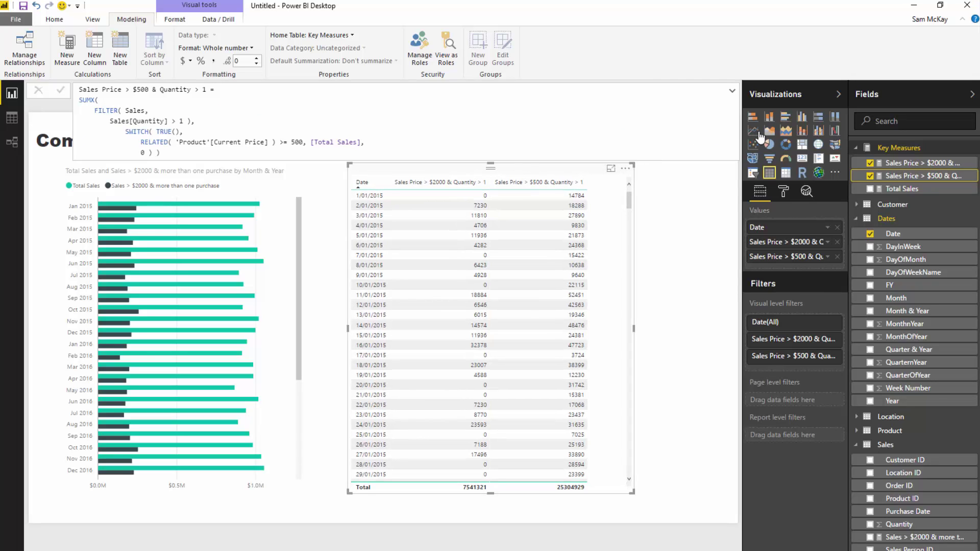
pyautogui.click(753, 130)
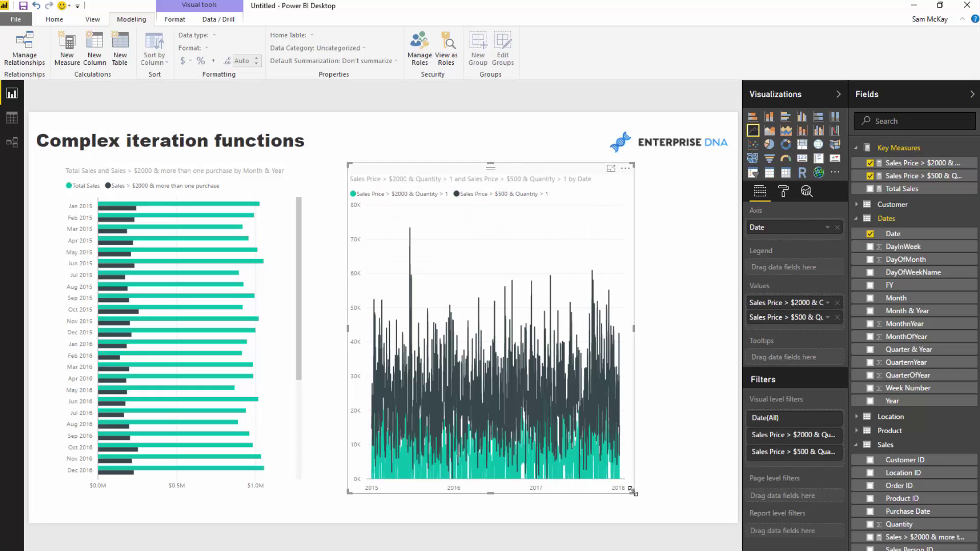
pyautogui.moveTo(633, 493); pyautogui.dragTo(732, 305)
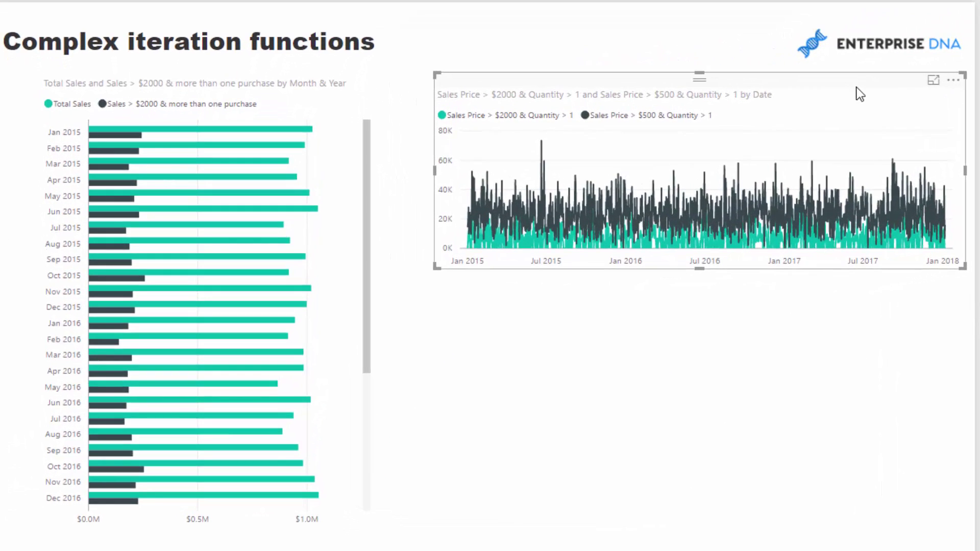
pyautogui.moveTo(856, 87); pyautogui.dragTo(846, 88)
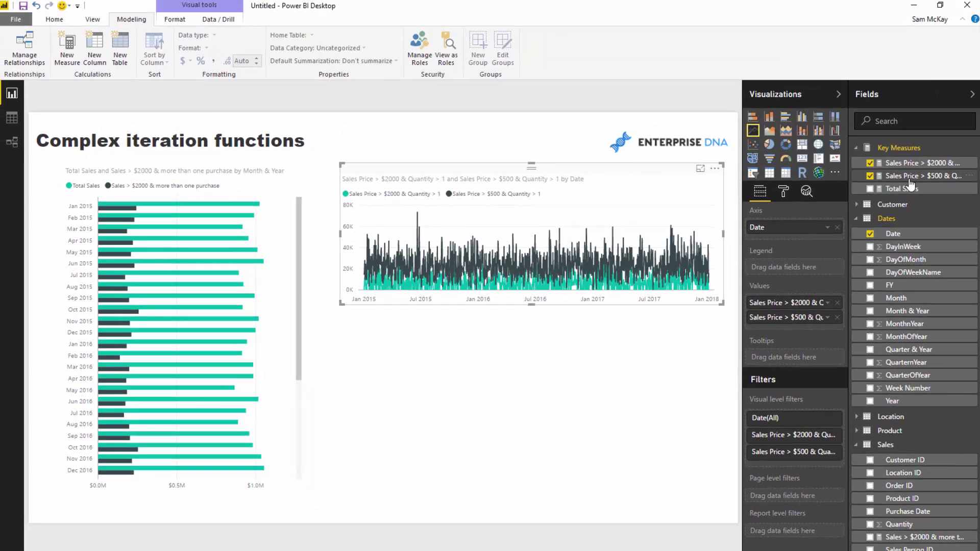
pyautogui.click(910, 177)
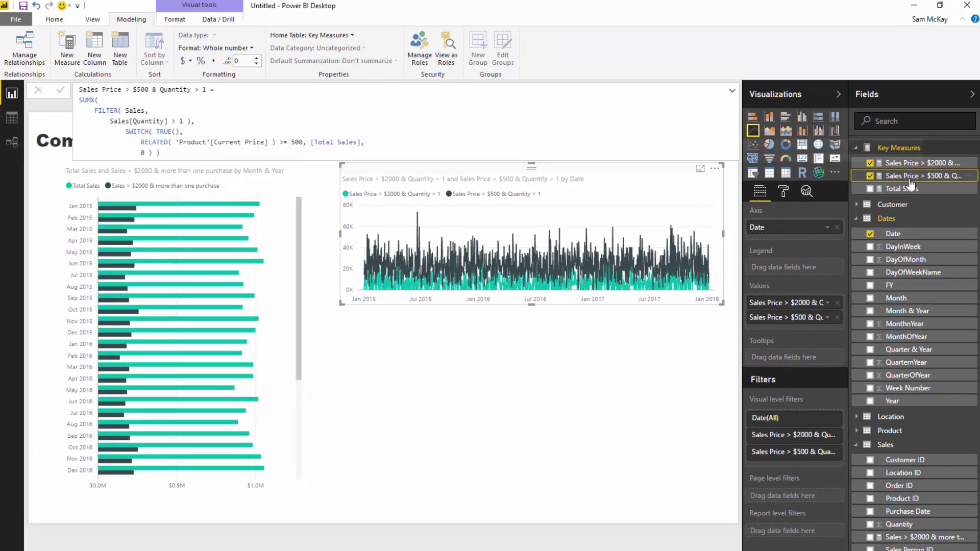